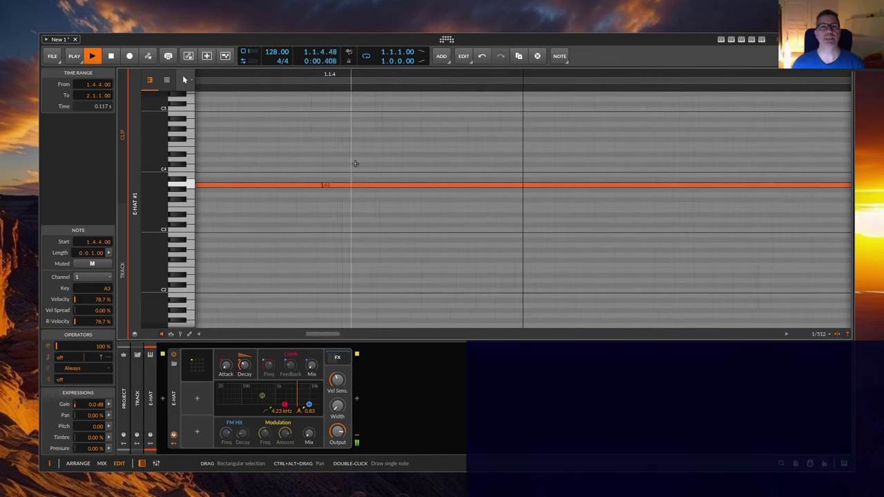
# Stop playback and delete the existing hi-hat clip from the E-Hat track in the arrangement.
pyautogui.click(353, 144)
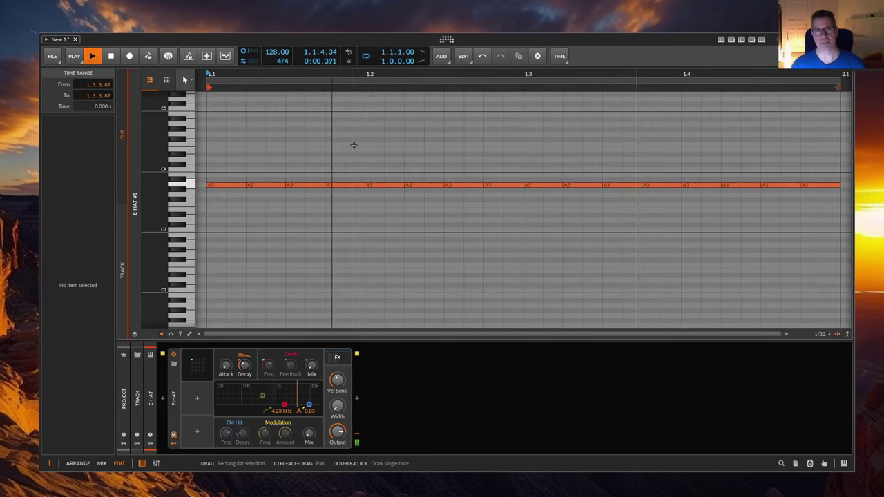
pyautogui.press('space')
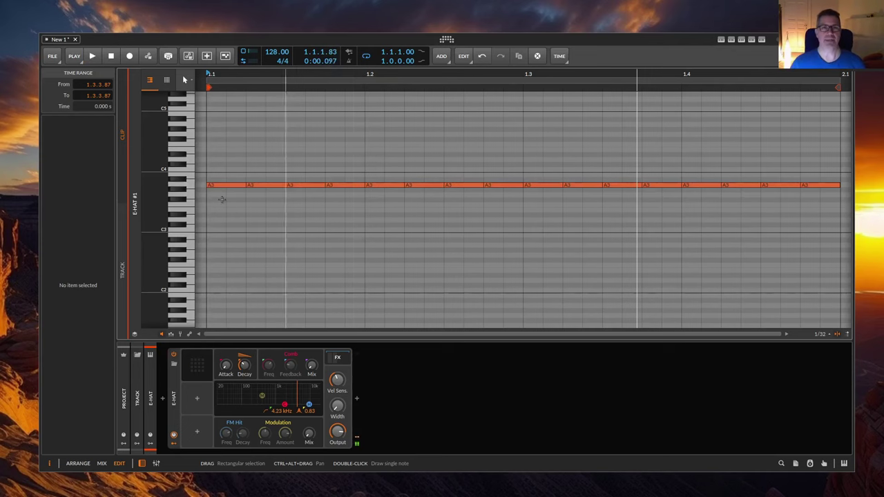
pyautogui.press('Tab')
pyautogui.press('Delete')
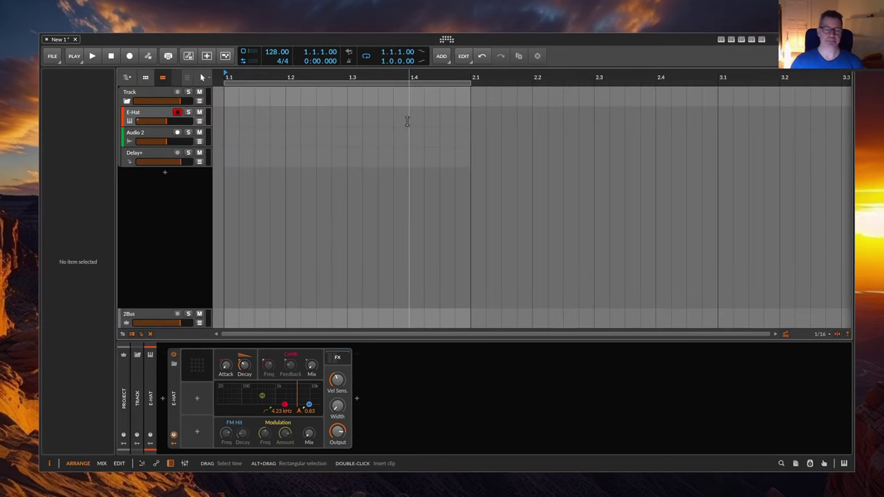
# Create a one-bar clip on the E-Hat track and draw a single bar-long E3 note in it.
pyautogui.doubleClick(252, 117)
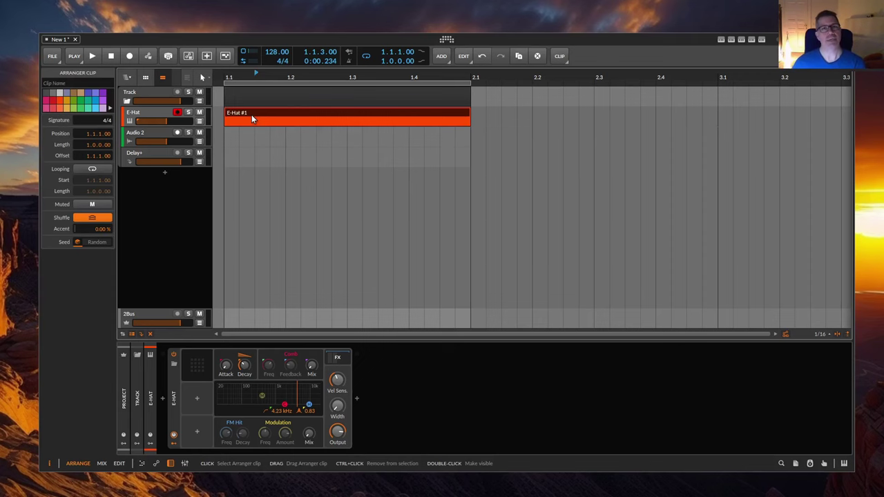
pyautogui.doubleClick(251, 112)
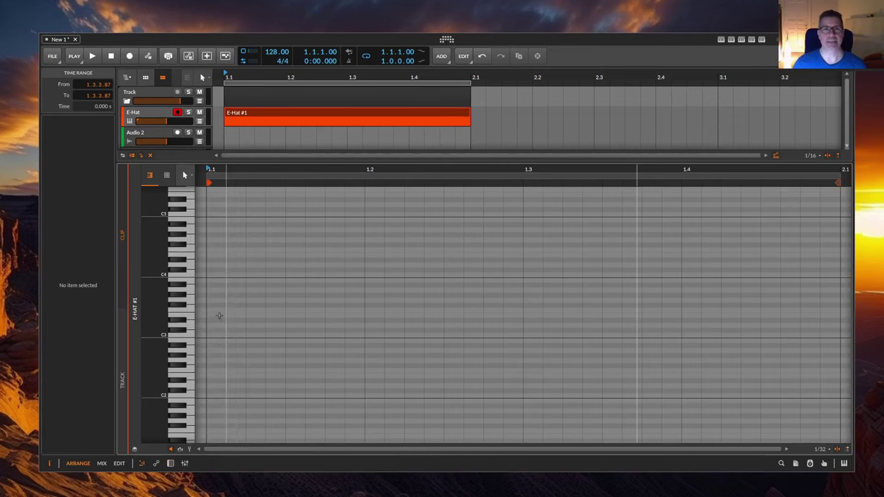
pyautogui.moveTo(217, 316); pyautogui.dragTo(849, 315)
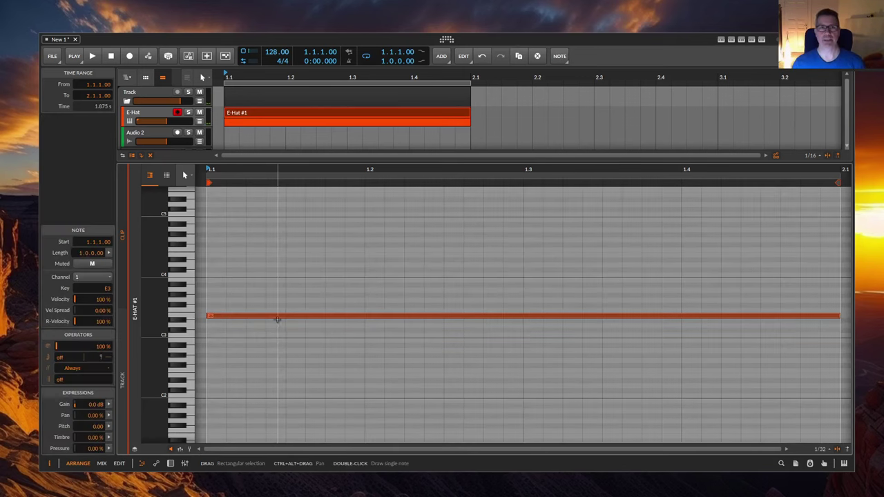
# Slice the bar-long E3 note in place on a straight 1/16 beat grid.
pyautogui.rightClick(274, 318)
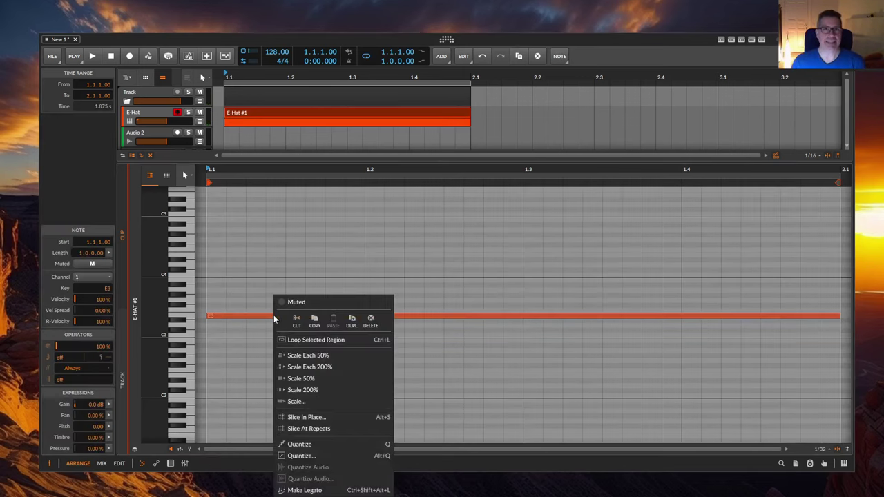
pyautogui.click(314, 417)
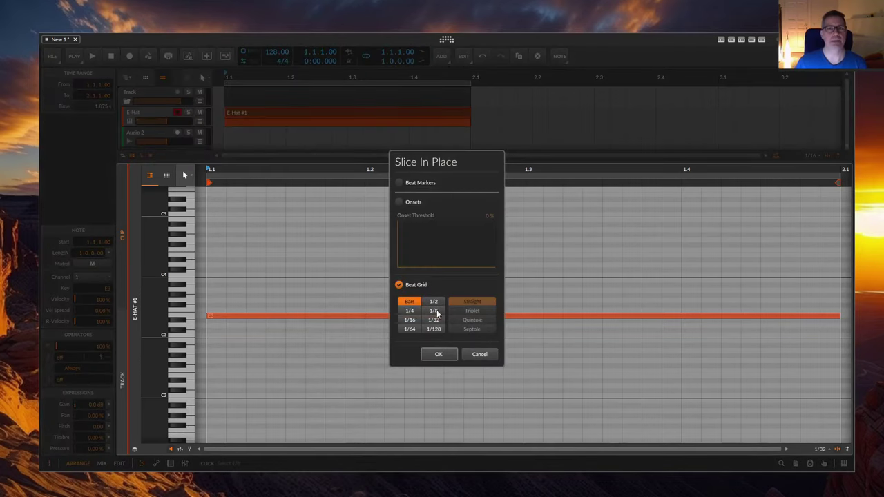
pyautogui.click(410, 321)
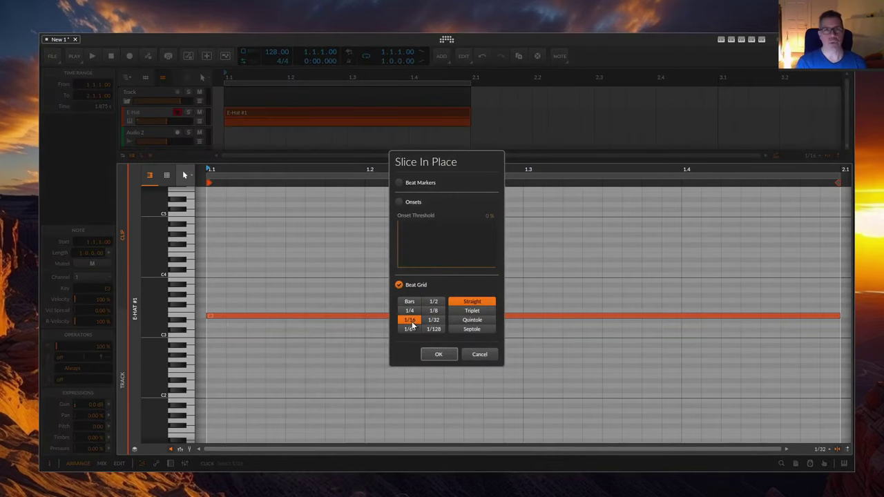
pyautogui.click(439, 354)
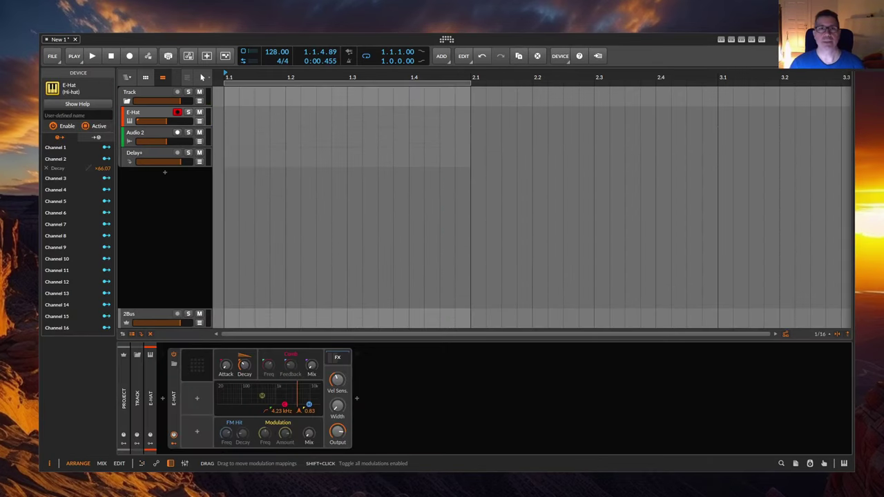
# Create a one-bar clip on the E-Hat track, open its notes and set the editing grid to 1/16.
pyautogui.doubleClick(250, 122)
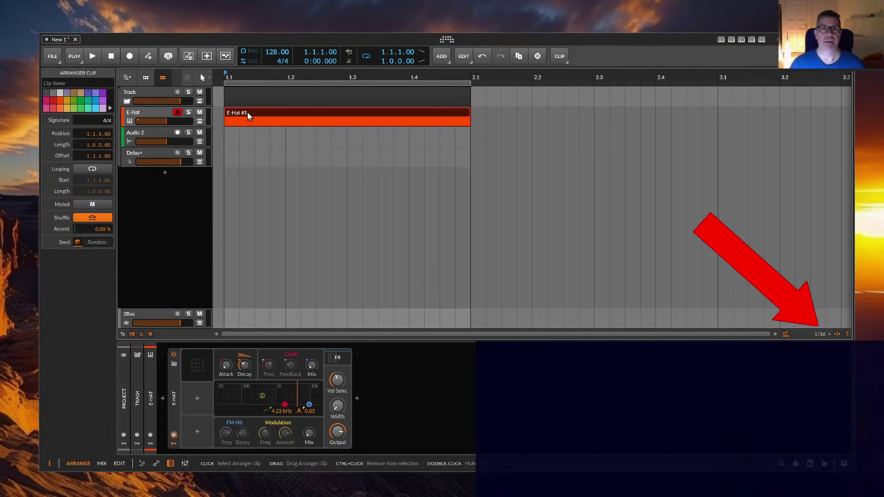
pyautogui.doubleClick(247, 112)
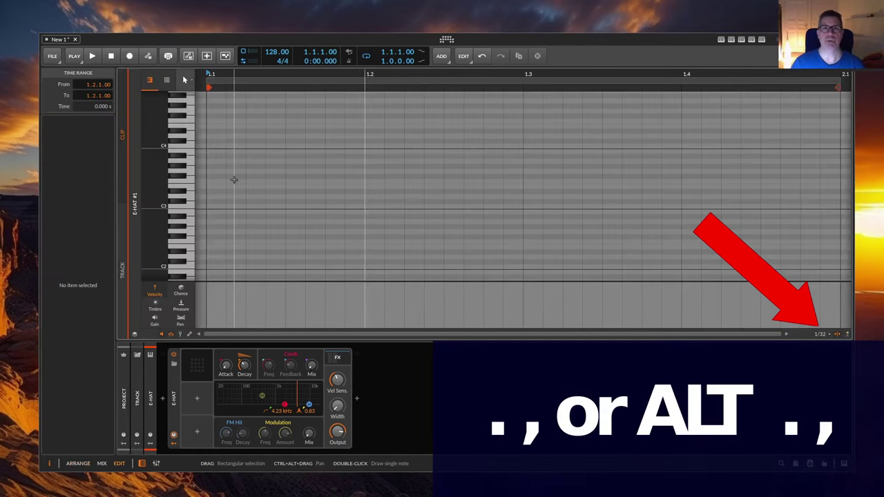
pyautogui.press(',')
pyautogui.press(',')
pyautogui.press(',')
pyautogui.press(',')
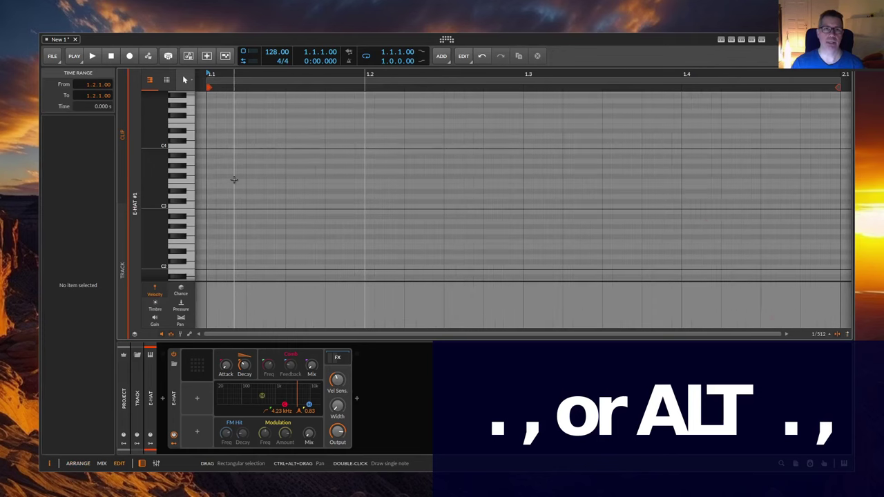
pyautogui.press('.')
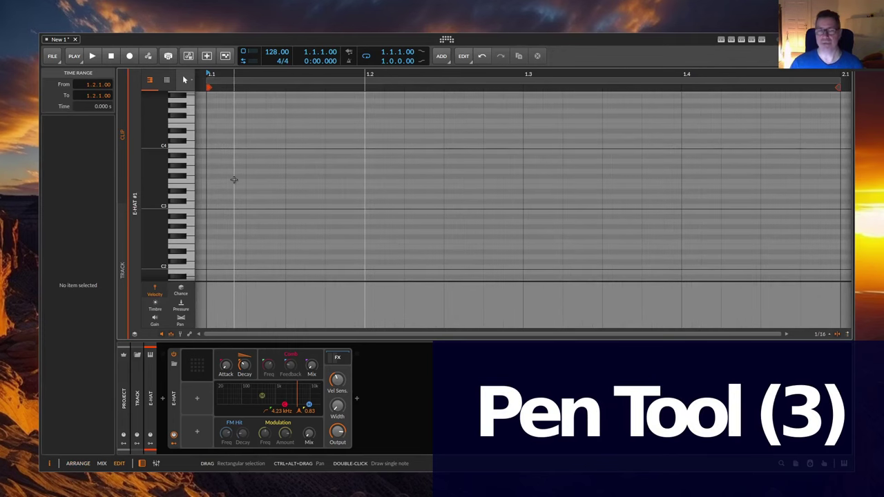
# Draw a pattern of sixteen 1/16 A3 notes across the whole bar with the Pen tool.
pyautogui.press('3')
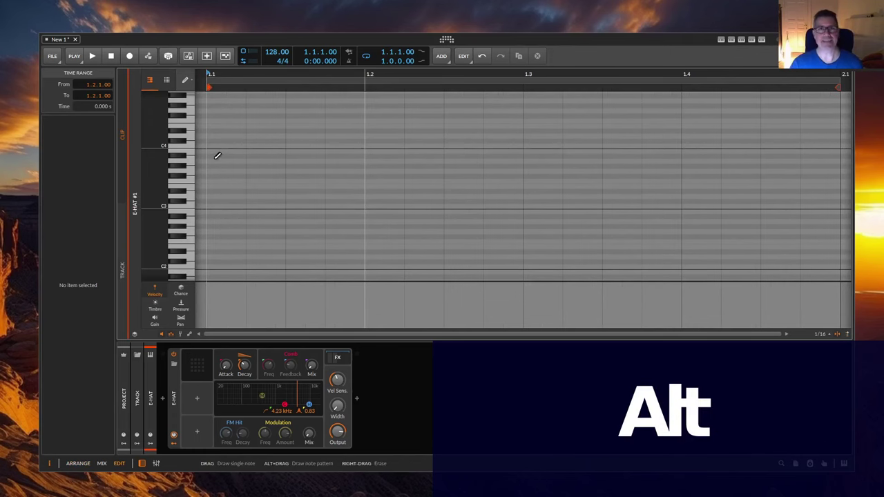
pyautogui.moveTo(215, 158)
pyautogui.mouseDown()
pyautogui.moveTo(439, 184)
pyautogui.moveTo(790, 158)
pyautogui.moveTo(825, 194)
pyautogui.moveTo(819, 121)
pyautogui.mouseUp()
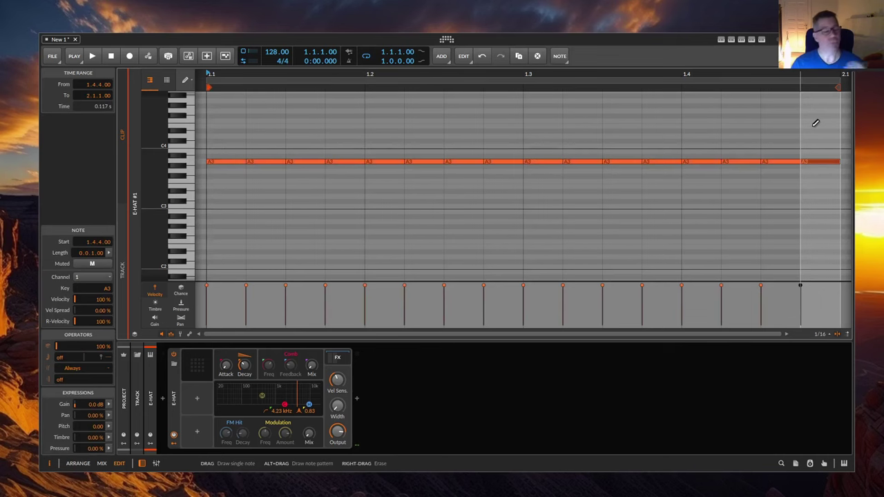
pyautogui.hotkey('alt', '1')
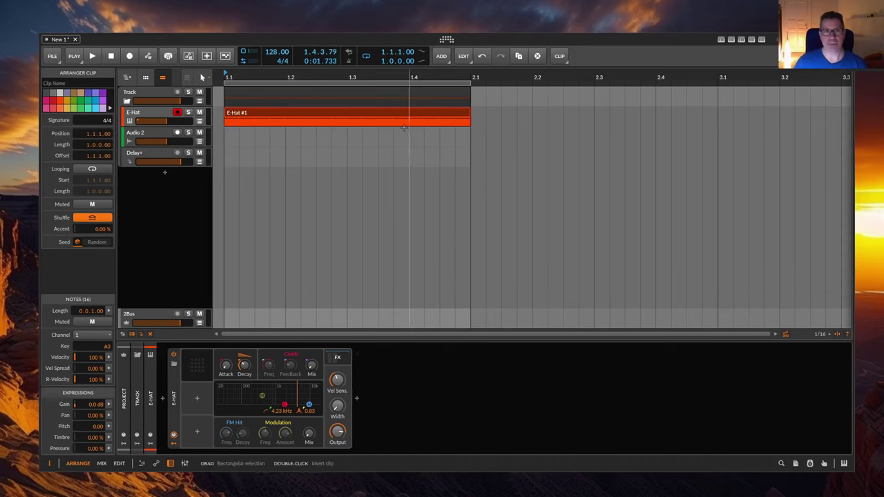
# Open the E-Hat clip's notes below the arrangement and select all the A3 notes, by area and by their key.
pyautogui.doubleClick(390, 115)
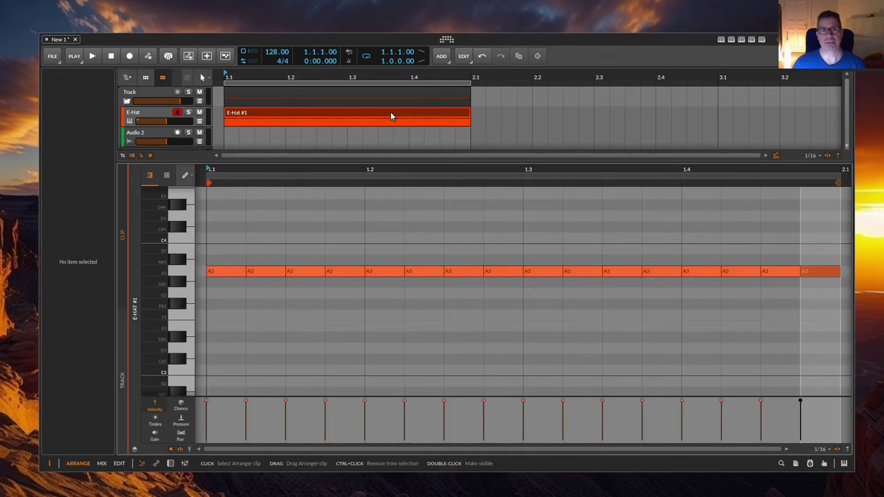
pyautogui.press('1')
pyautogui.moveTo(226, 244)
pyautogui.mouseDown()
pyautogui.moveTo(286, 292)
pyautogui.moveTo(794, 300)
pyautogui.moveTo(816, 311)
pyautogui.mouseUp()
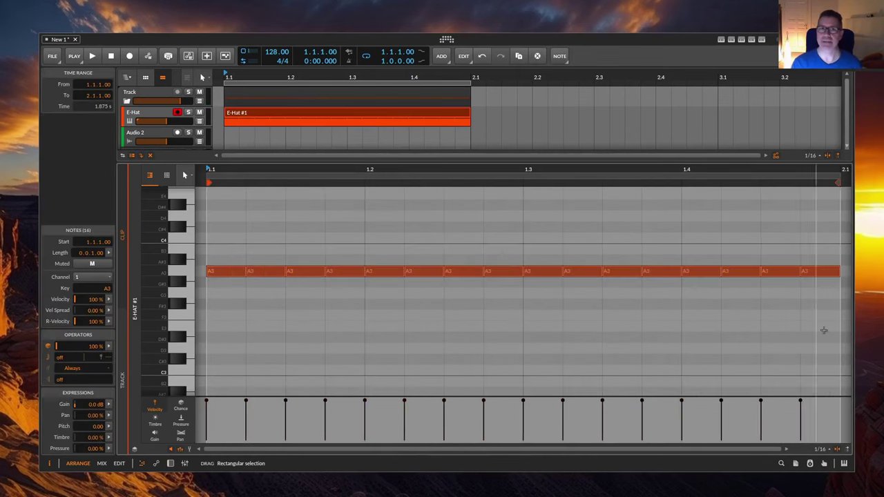
pyautogui.click(412, 325)
pyautogui.click(192, 270)
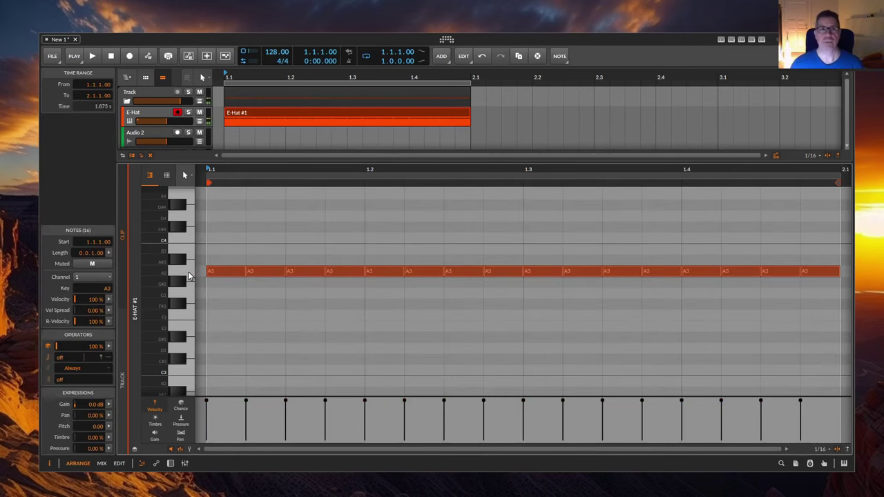
# Replace the A3 notes with a row of eight 1/8 B3 notes and shorten them all together.
pyautogui.press('Delete')
pyautogui.moveTo(242, 240); pyautogui.dragTo(722, 248)
pyautogui.press('2')
pyautogui.click(725, 250)
pyautogui.press('1')
pyautogui.hotkey('ctrl', 'a')
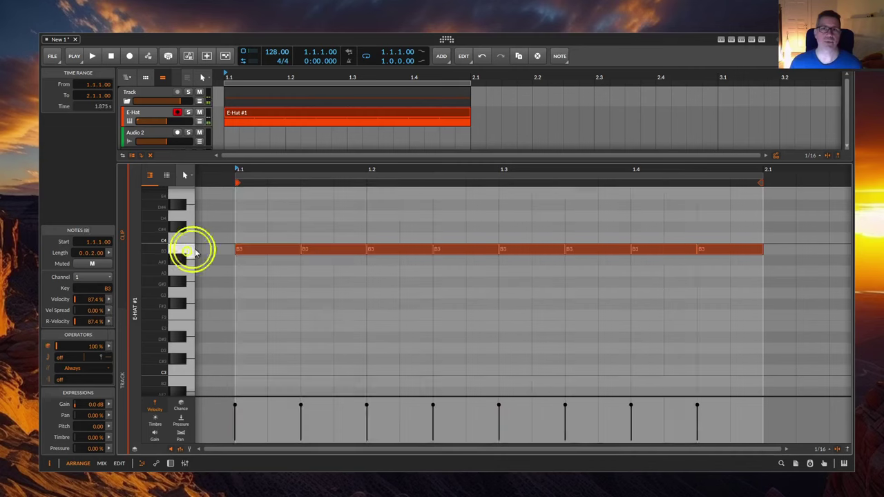
pyautogui.moveTo(301, 249); pyautogui.dragTo(268, 249)
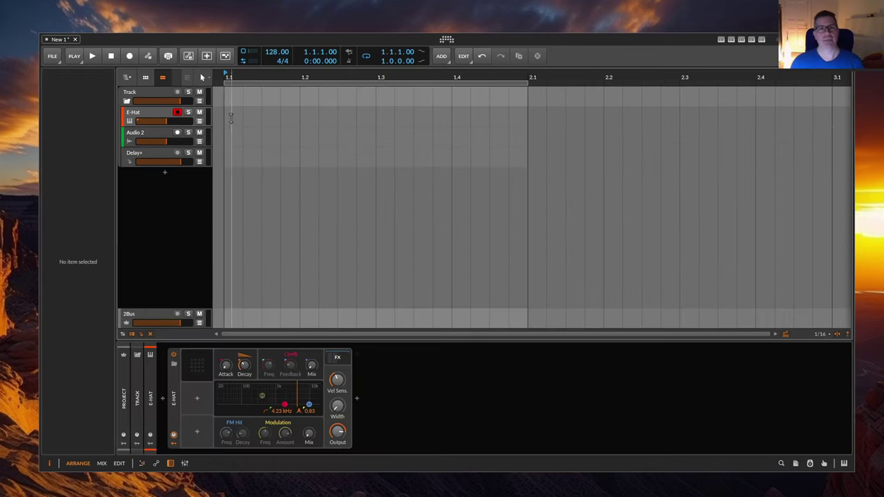
# Consolidate the time range 1.1.1 to 1.1.2 on the E-Hat track into a 1/16-long clip.
pyautogui.moveTo(227, 116); pyautogui.dragTo(235, 117)
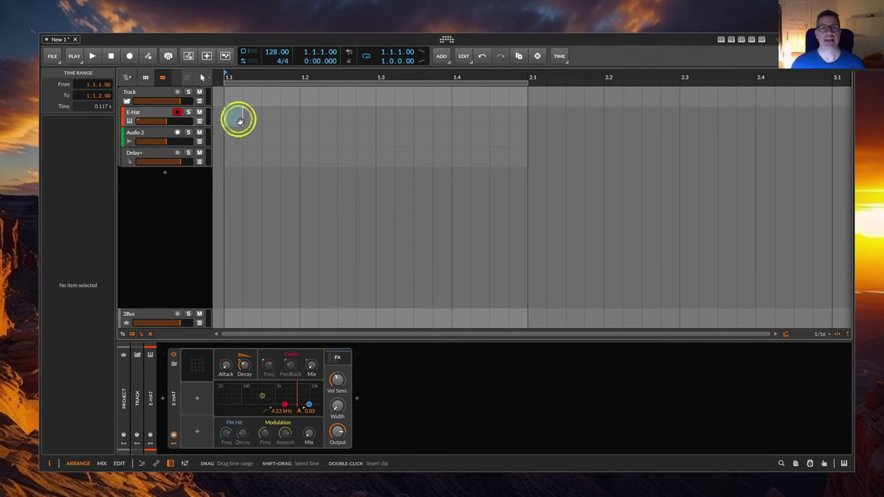
pyautogui.rightClick(233, 112)
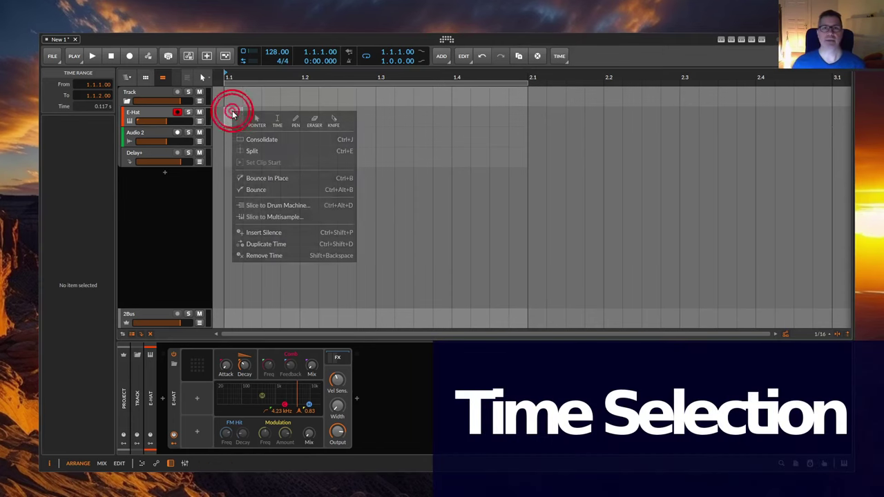
pyautogui.click(246, 140)
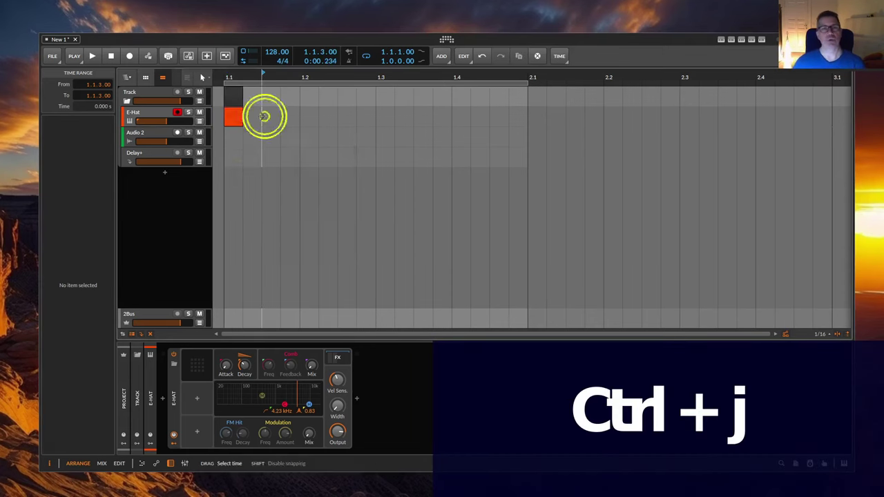
# Open the short clip and add a single F#3 note filling its length.
pyautogui.doubleClick(233, 115)
pyautogui.doubleClick(211, 281)
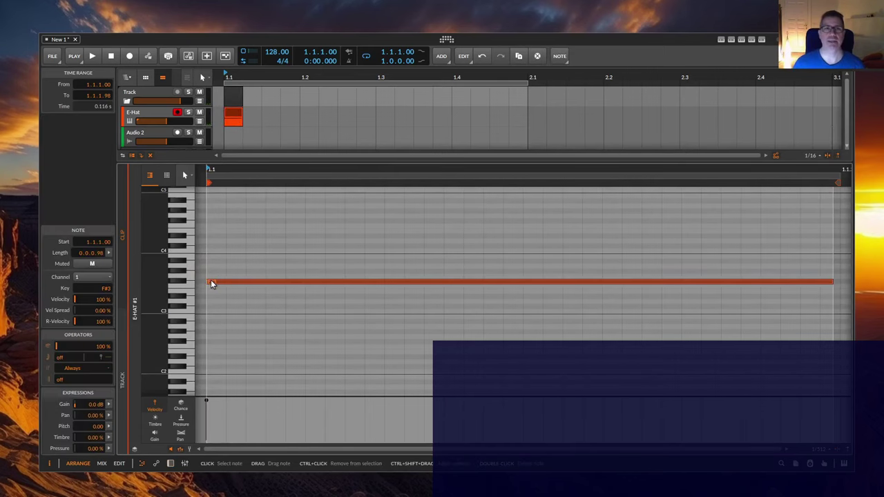
pyautogui.press('d')
# Loop the short clip out to the end of the bar, consolidate it into one clip and audition it.
pyautogui.moveTo(242, 119); pyautogui.dragTo(522, 119)
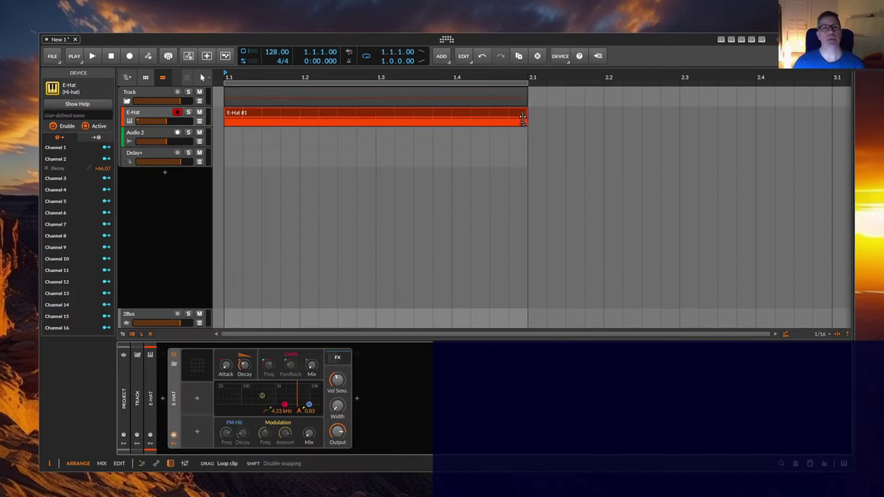
pyautogui.click(495, 109)
pyautogui.rightClick(495, 109)
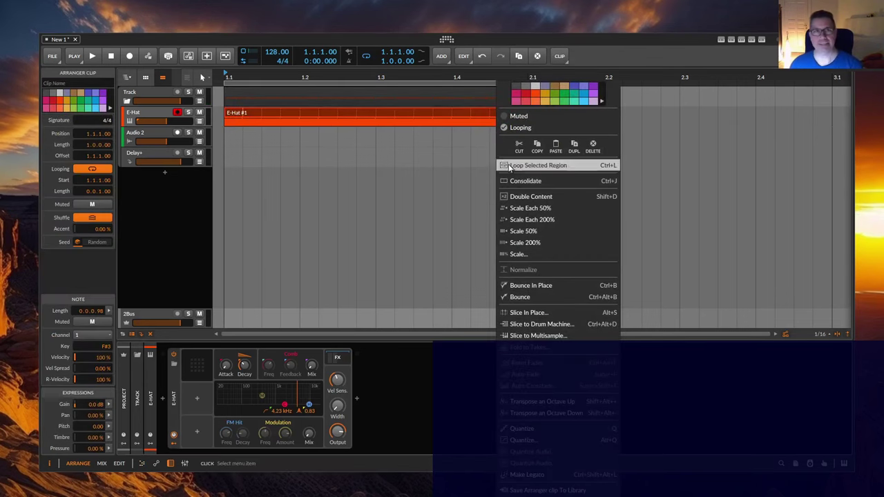
pyautogui.click(521, 181)
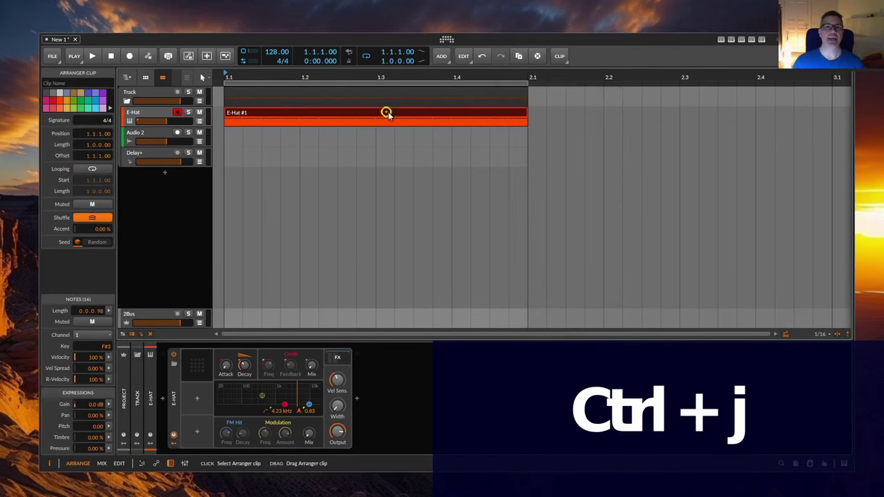
pyautogui.press('space')
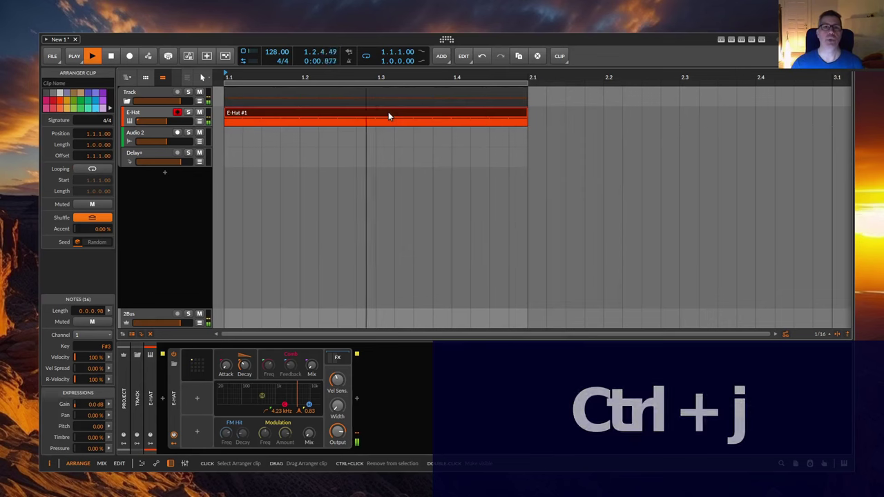
pyautogui.press('space')
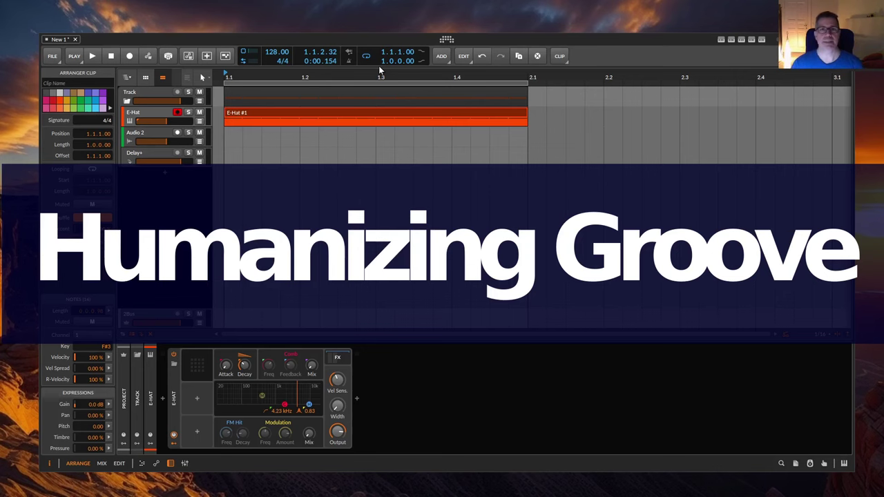
# Show the E-Hat clip's notes beneath the arrangement, enlarge the arranger area above them and select the clip.
pyautogui.click(358, 113)
pyautogui.doubleClick(357, 111)
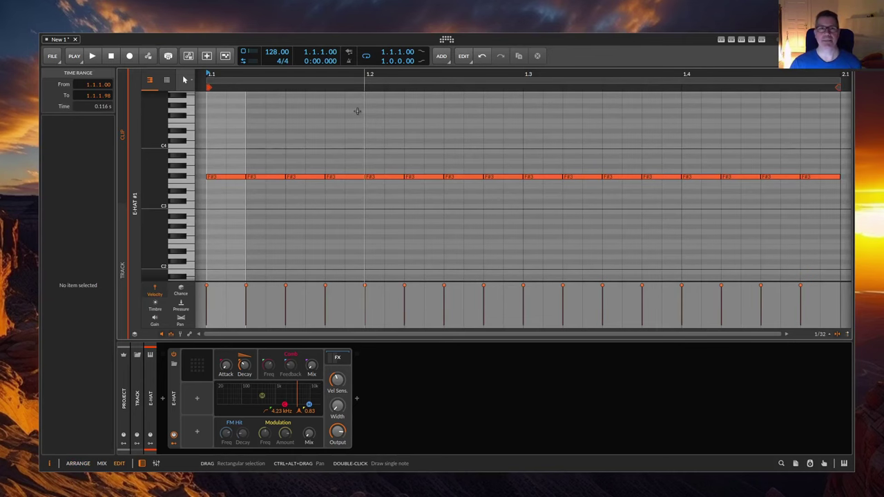
pyautogui.press('Tab')
pyautogui.doubleClick(330, 116)
pyautogui.moveTo(312, 160); pyautogui.dragTo(312, 257)
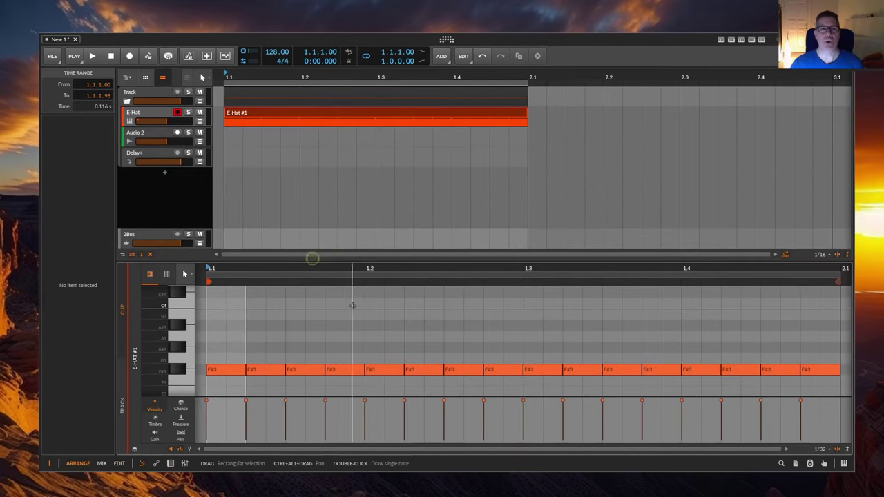
pyautogui.scroll(-2, 706, 357)
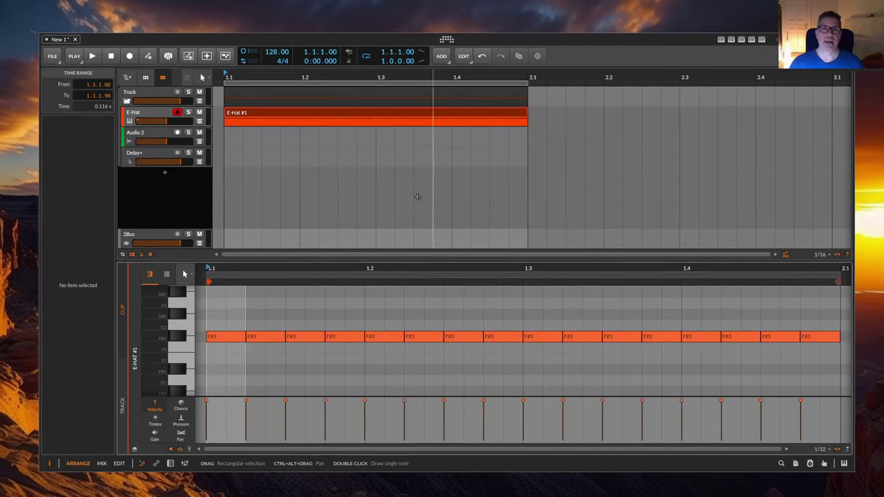
pyautogui.click(348, 116)
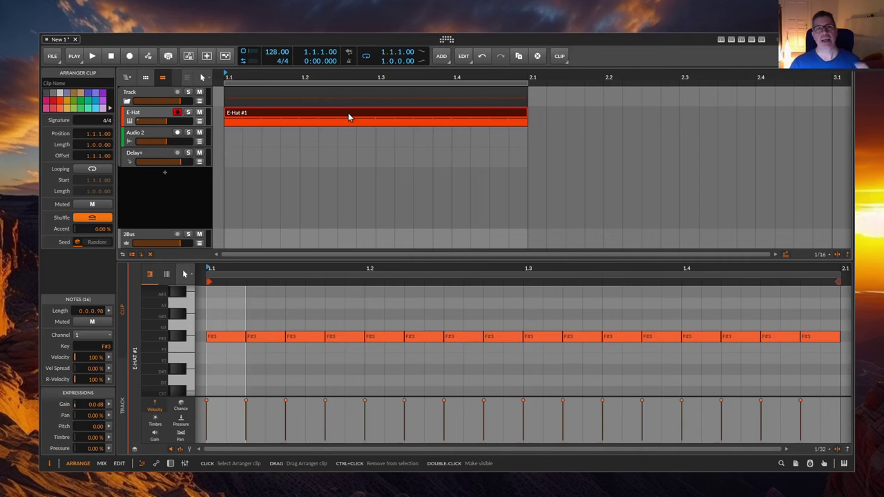
# Try lowering the velocities of the third and fifth hi-hat notes individually, and undo both changes.
pyautogui.moveTo(286, 403); pyautogui.dragTo(286, 426)
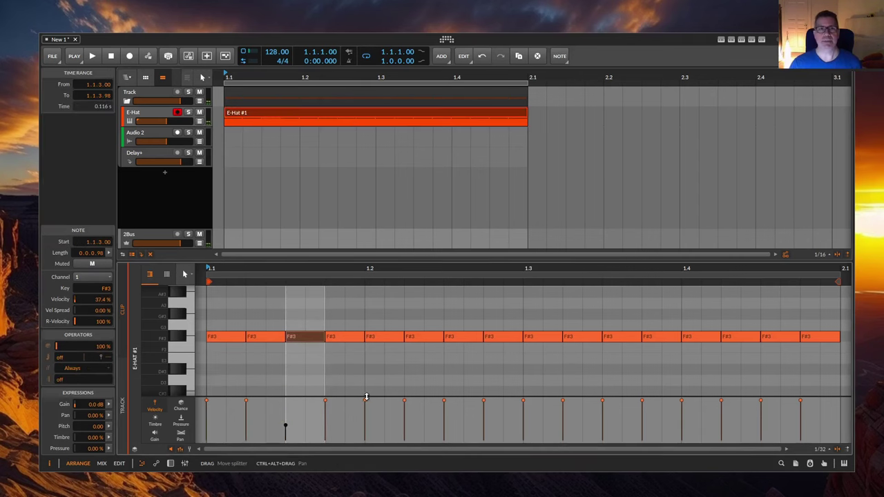
pyautogui.moveTo(366, 400); pyautogui.dragTo(366, 428)
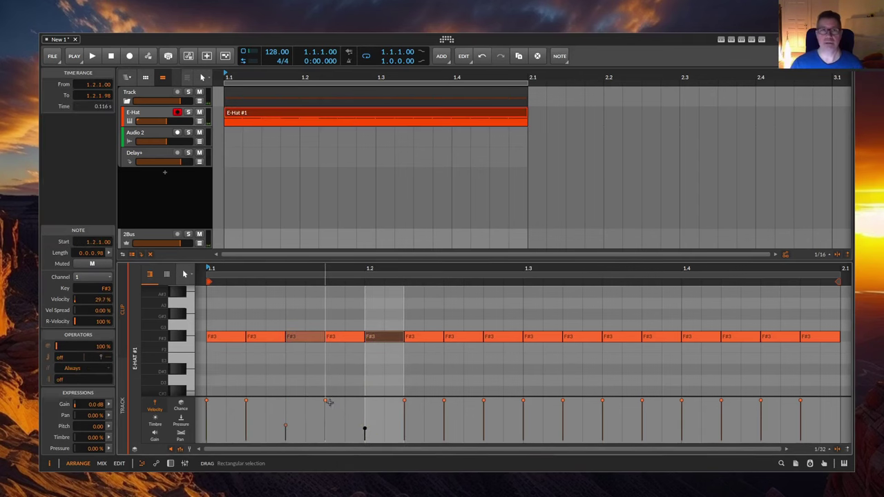
pyautogui.hotkey('ctrl', 'z')
pyautogui.hotkey('ctrl', 'z')
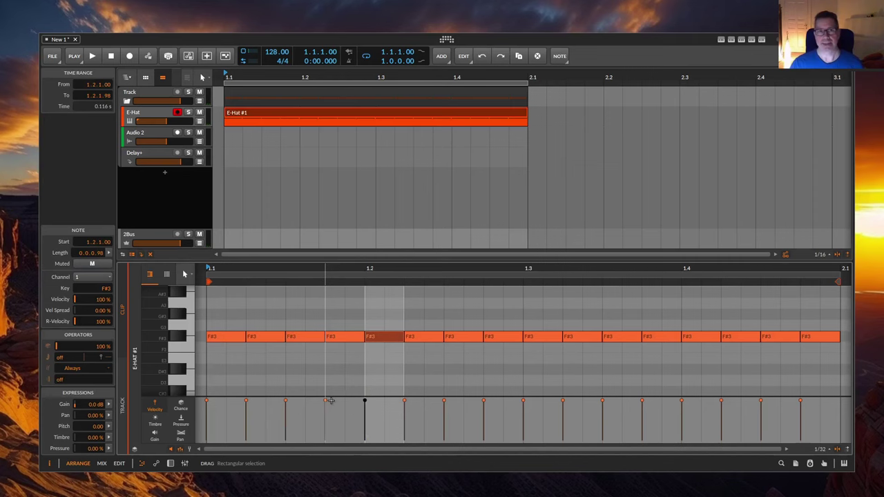
# Select all the F#3 notes in the E-Hat clip and open their velocity histogram.
pyautogui.click(200, 336)
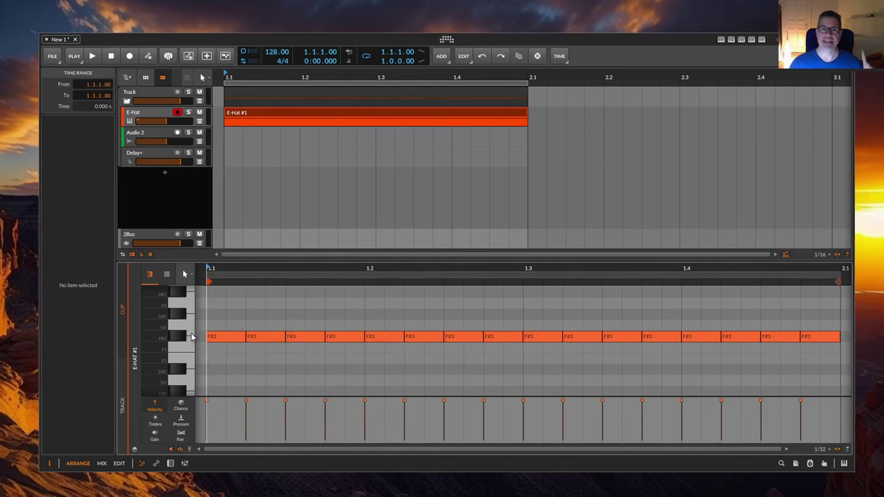
pyautogui.click(192, 337)
pyautogui.click(107, 302)
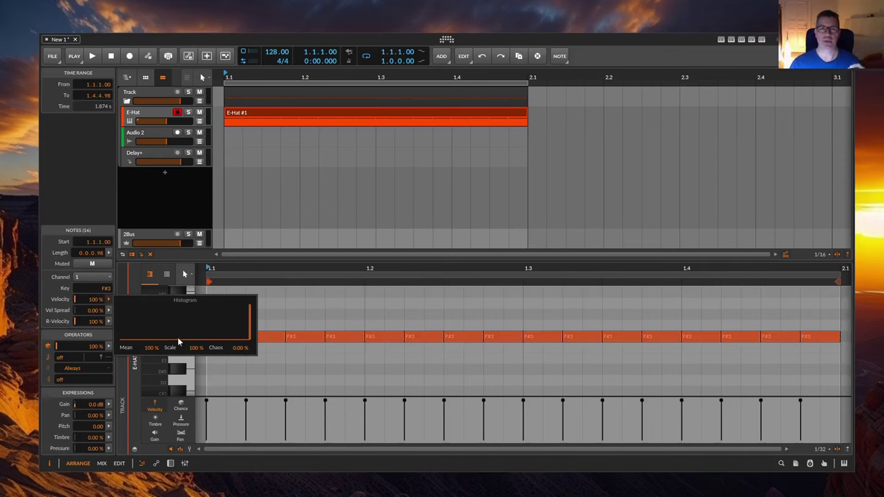
# Randomize the selected notes' velocities with Chaos, try scaling their variation up to 161%, and lower the mean velocity to 67.1%.
pyautogui.moveTo(241, 348); pyautogui.dragTo(256, 305)
pyautogui.moveTo(193, 348); pyautogui.dragTo(193, 338)
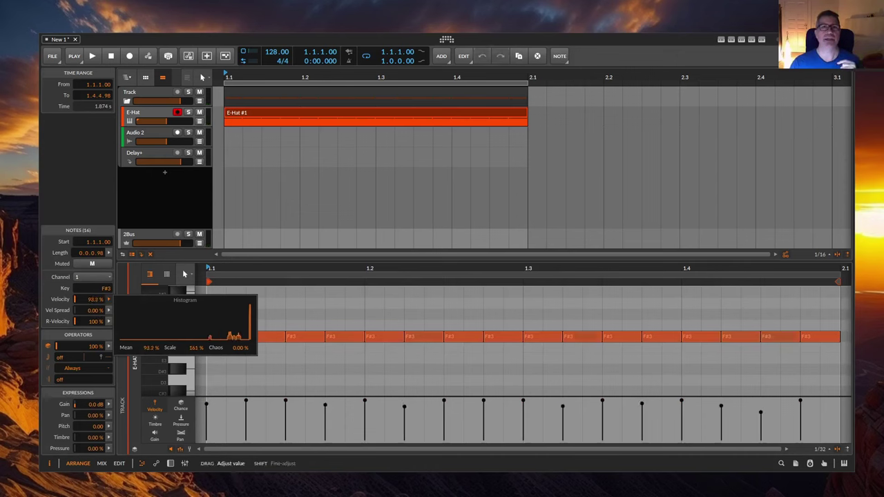
pyautogui.moveTo(183, 297); pyautogui.dragTo(181, 290)
pyautogui.moveTo(149, 349)
pyautogui.mouseDown()
pyautogui.moveTo(149, 407)
pyautogui.moveTo(149, 345)
pyautogui.moveTo(149, 376)
pyautogui.moveTo(149, 346)
pyautogui.moveTo(149, 364)
pyautogui.mouseUp()
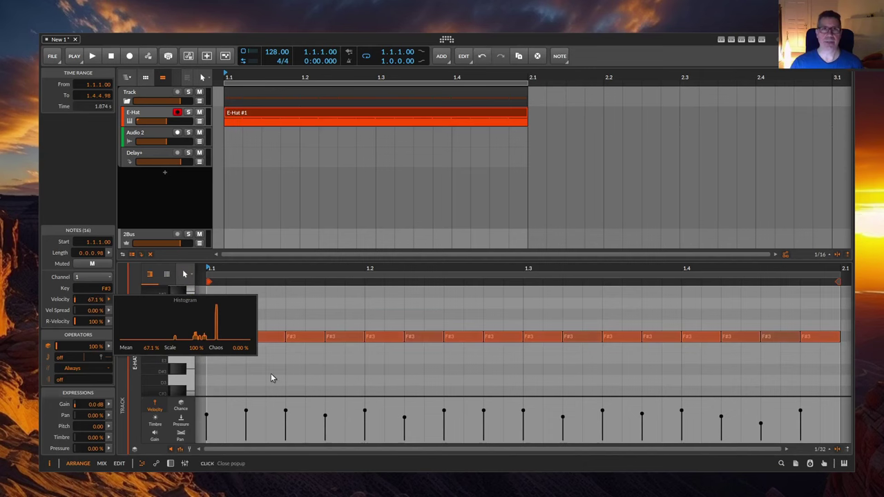
# Vary the note velocities again with Chaos and Scale, and raise the mean velocity to 94.3%.
pyautogui.moveTo(234, 349); pyautogui.dragTo(237, 310)
pyautogui.moveTo(199, 347); pyautogui.dragTo(207, 381)
pyautogui.moveTo(236, 347); pyautogui.dragTo(233, 325)
pyautogui.moveTo(151, 352); pyautogui.dragTo(151, 336)
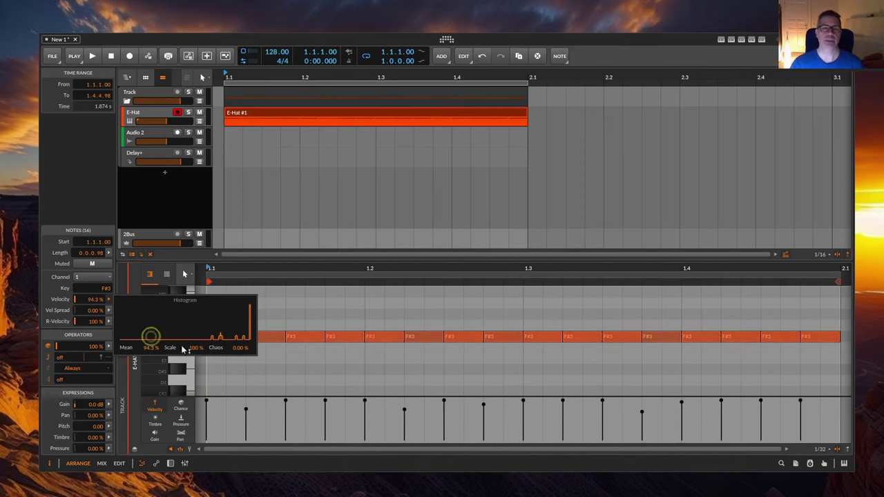
pyautogui.click(301, 299)
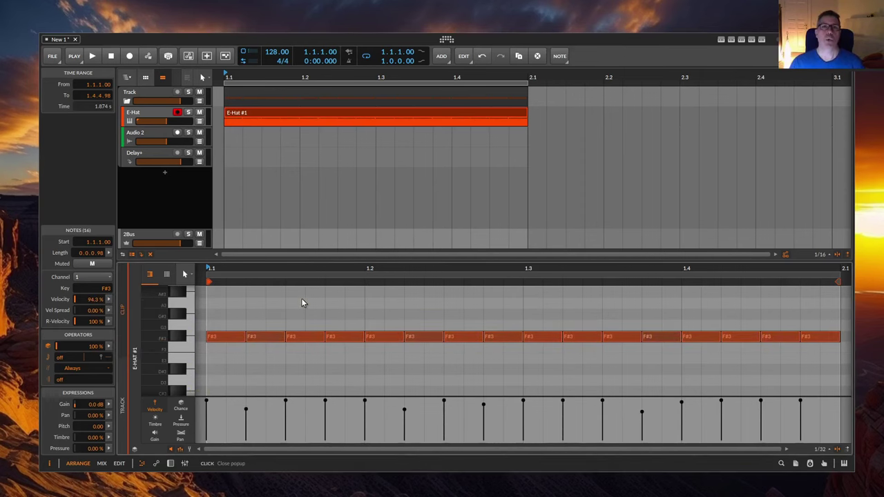
# Set the selected notes' velocity to 69%, audition them with a 29% velocity spread, and reset the spread.
pyautogui.moveTo(96, 301); pyautogui.dragTo(95, 304)
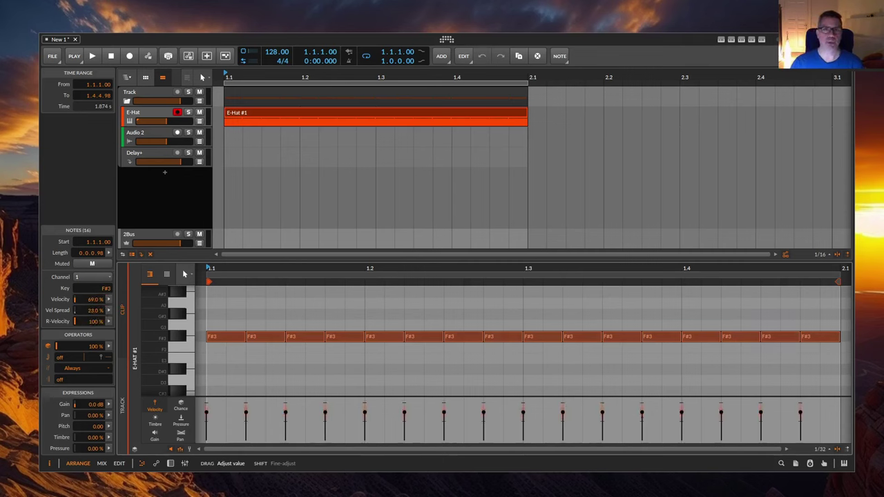
pyautogui.moveTo(95, 310); pyautogui.dragTo(95, 306)
pyautogui.press('space')
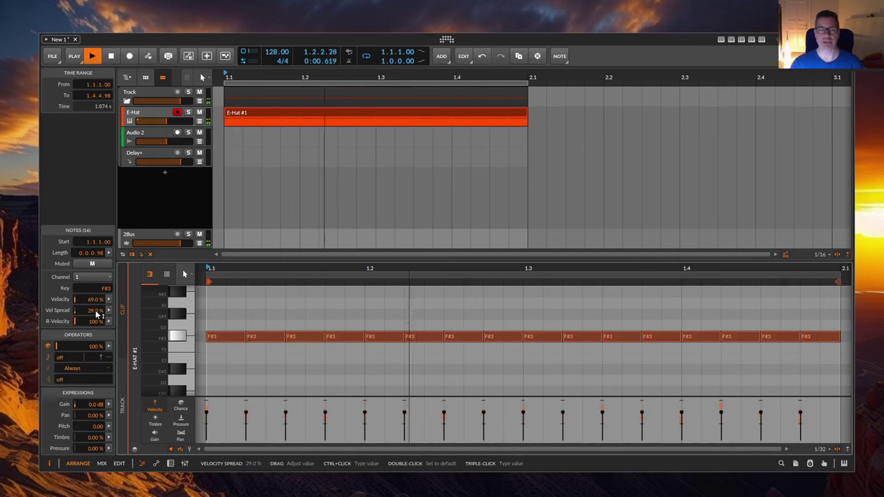
pyautogui.press('space')
pyautogui.doubleClick(96, 310)
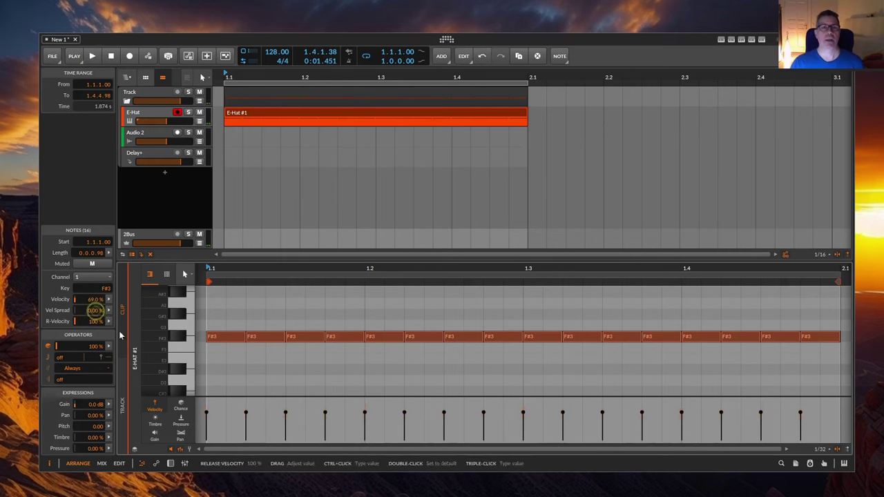
# Select the E-Hat clip and give it a fixed randomized seed pattern.
pyautogui.click(283, 114)
pyautogui.click(297, 117)
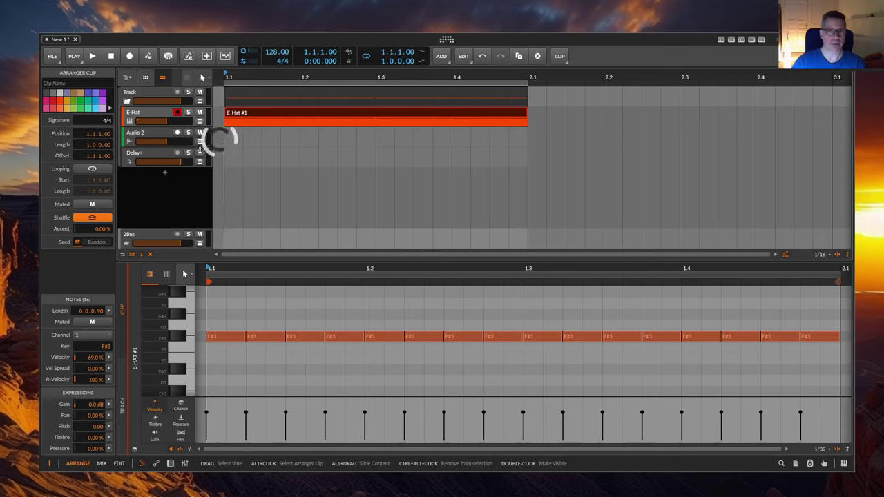
pyautogui.click(103, 243)
pyautogui.click(104, 243)
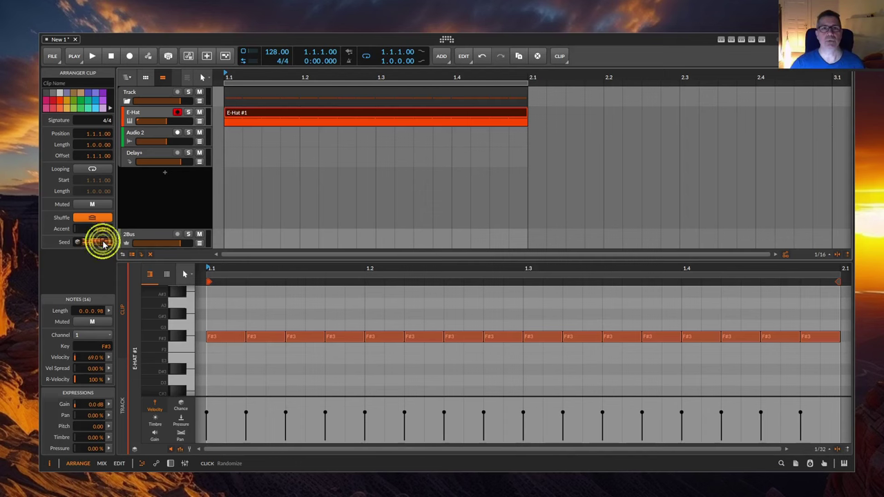
pyautogui.click(104, 244)
pyautogui.rightClick(102, 242)
pyautogui.click(116, 247)
pyautogui.rightClick(97, 242)
pyautogui.click(114, 261)
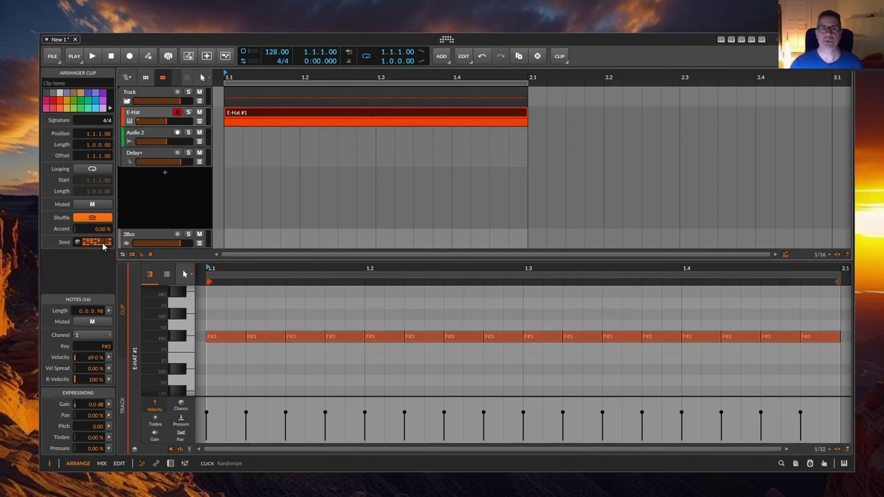
# Raise the notes' velocity spread to 53.5%, generate several new seeds for the clip, and reset the spread.
pyautogui.moveTo(95, 368)
pyautogui.mouseDown()
pyautogui.moveTo(95, 348)
pyautogui.moveTo(96, 371)
pyautogui.mouseUp()
pyautogui.click(101, 243)
pyautogui.click(102, 243)
pyautogui.click(102, 245)
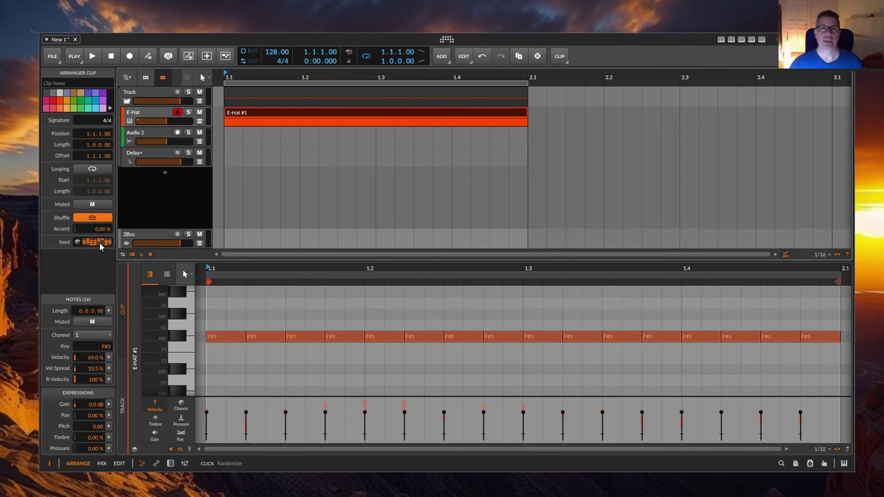
pyautogui.doubleClick(92, 372)
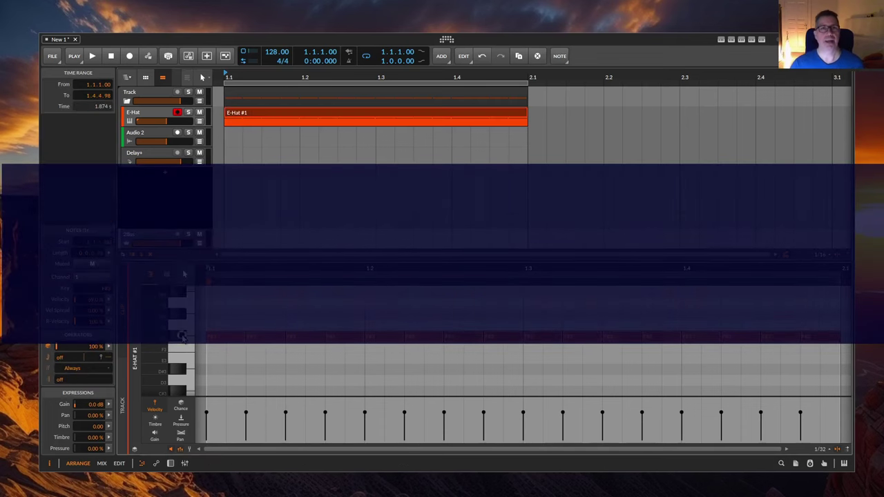
# Bring up the Quantize settings for the selected hi-hat notes and choose a custom 1/16 grid.
pyautogui.rightClick(238, 298)
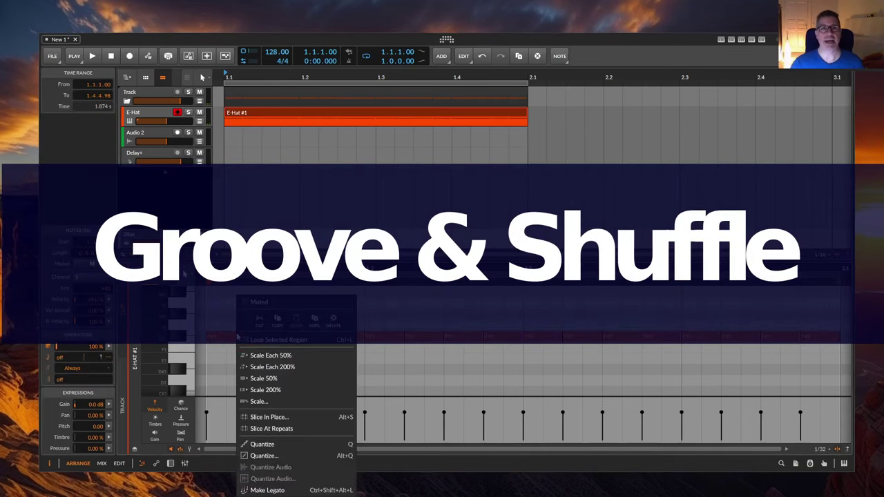
pyautogui.click(309, 461)
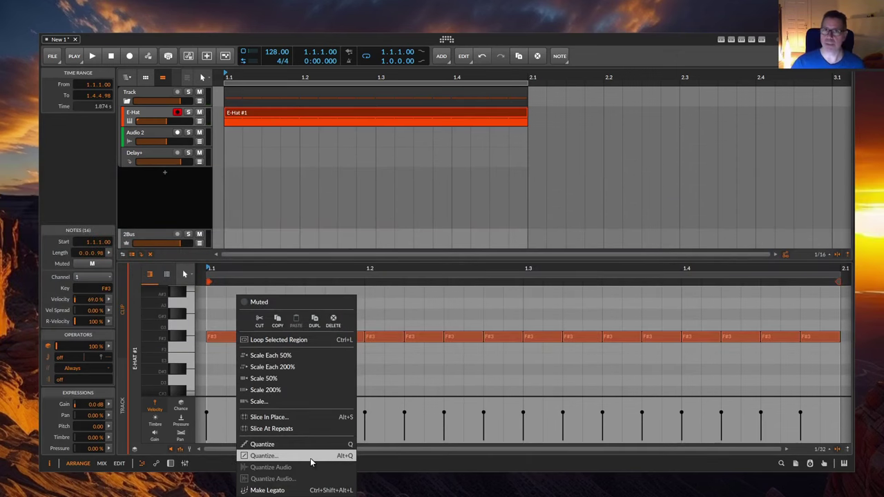
pyautogui.click(310, 458)
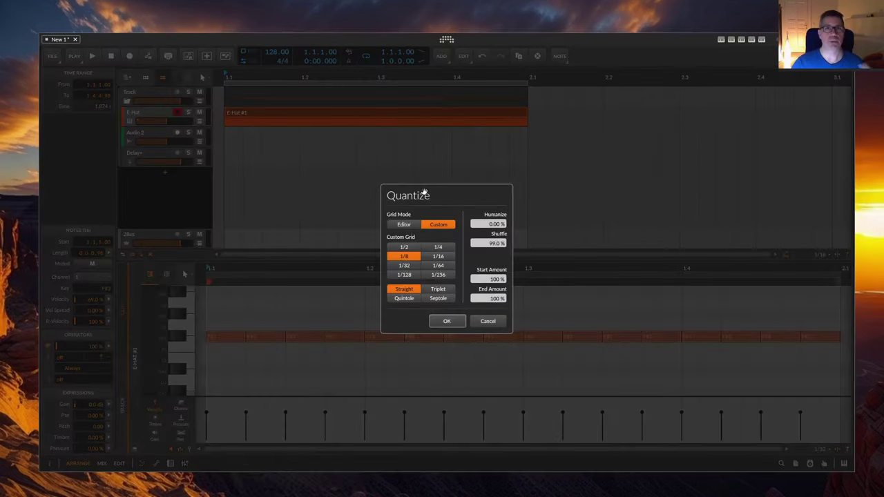
pyautogui.click(440, 257)
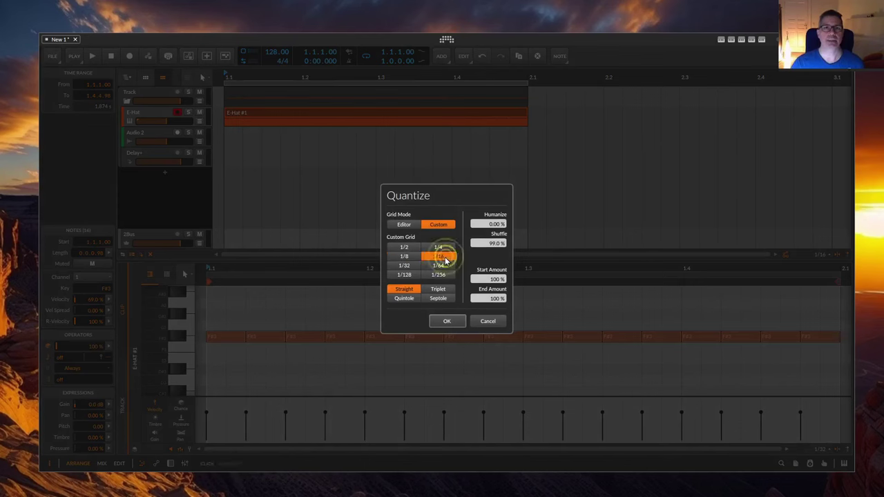
pyautogui.click(407, 257)
pyautogui.click(442, 258)
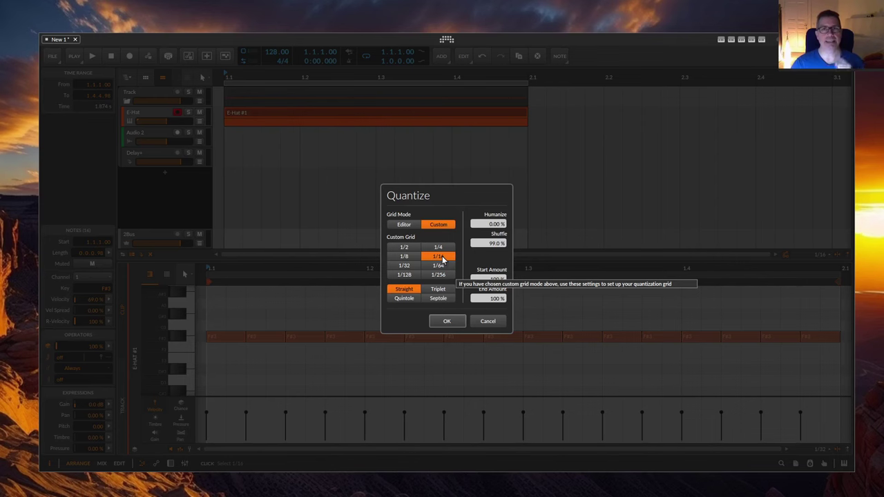
# Quantize the notes with Humanize 100%, Shuffle 0%, Start Amount 100% and End Amount 0%.
pyautogui.click(491, 224)
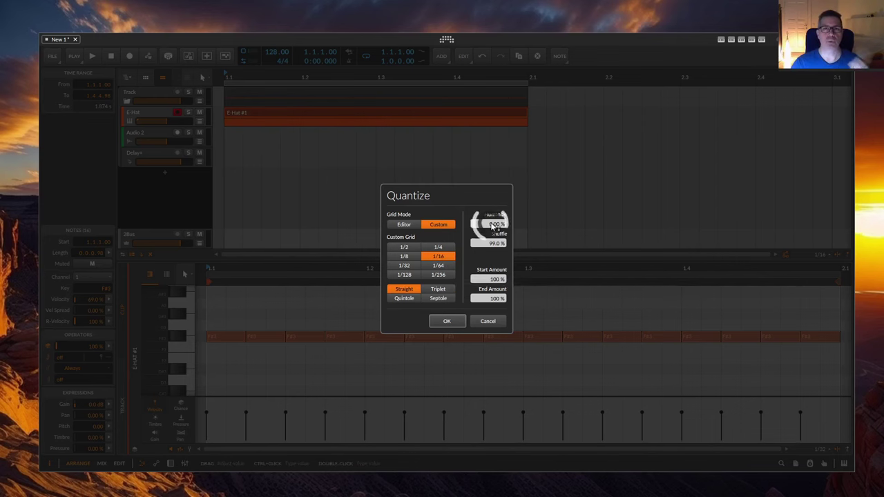
pyautogui.moveTo(494, 224)
pyautogui.mouseDown()
pyautogui.moveTo(494, 215)
pyautogui.moveTo(491, 236)
pyautogui.moveTo(496, 219)
pyautogui.moveTo(494, 227)
pyautogui.mouseUp()
pyautogui.click(495, 225)
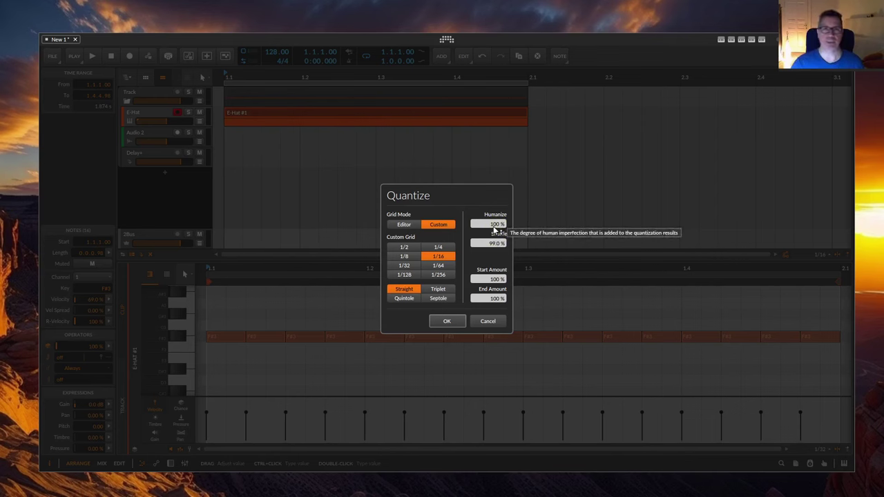
pyautogui.moveTo(494, 227)
pyautogui.mouseDown()
pyautogui.moveTo(494, 251)
pyautogui.moveTo(498, 235)
pyautogui.mouseUp()
pyautogui.moveTo(494, 298); pyautogui.dragTo(494, 331)
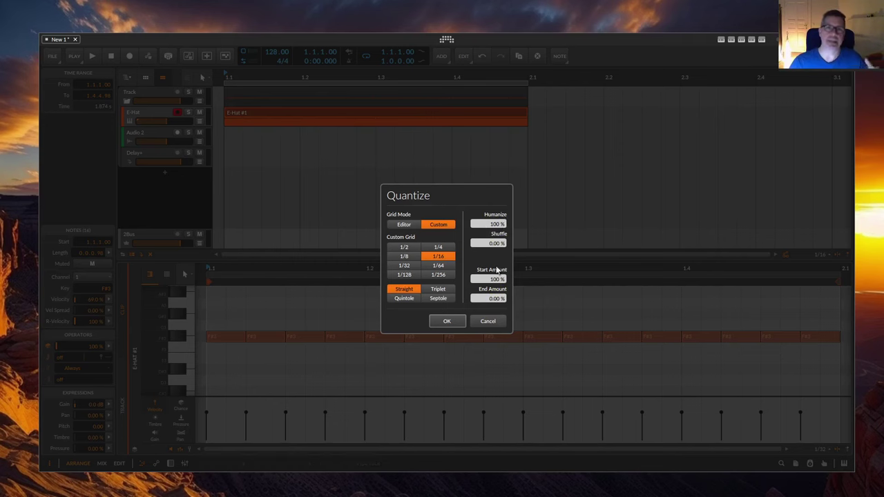
pyautogui.moveTo(498, 279); pyautogui.dragTo(499, 286)
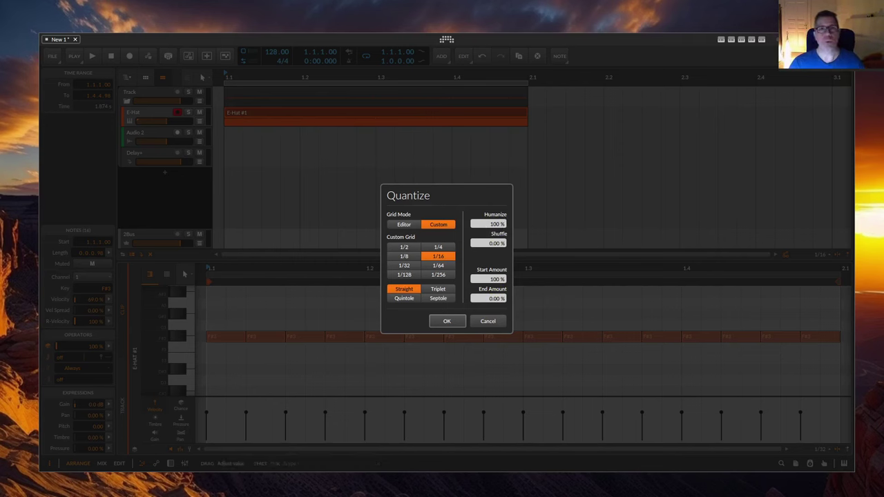
pyautogui.click(493, 299)
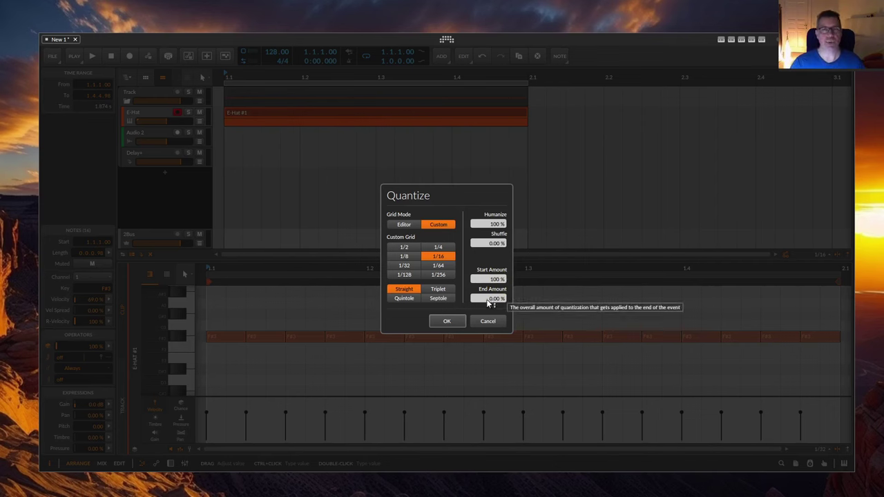
pyautogui.click(452, 320)
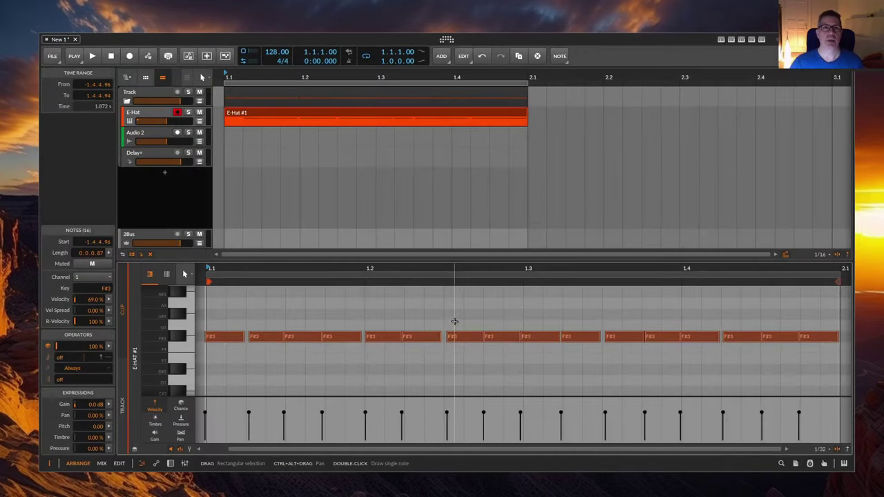
# Inspect the shifted note starts up close and undo the humanized quantization.
pyautogui.moveTo(236, 362); pyautogui.dragTo(256, 345)
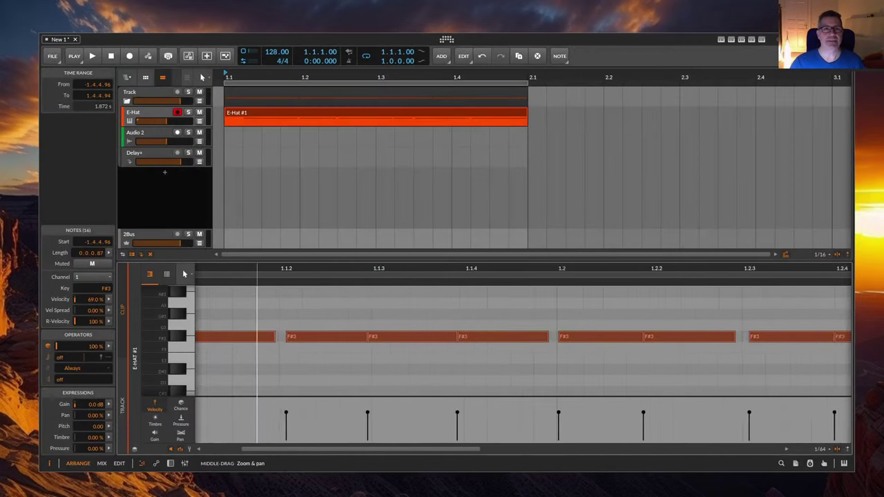
pyautogui.scroll(-4, 248, 361)
pyautogui.hotkey('ctrl', 'z')
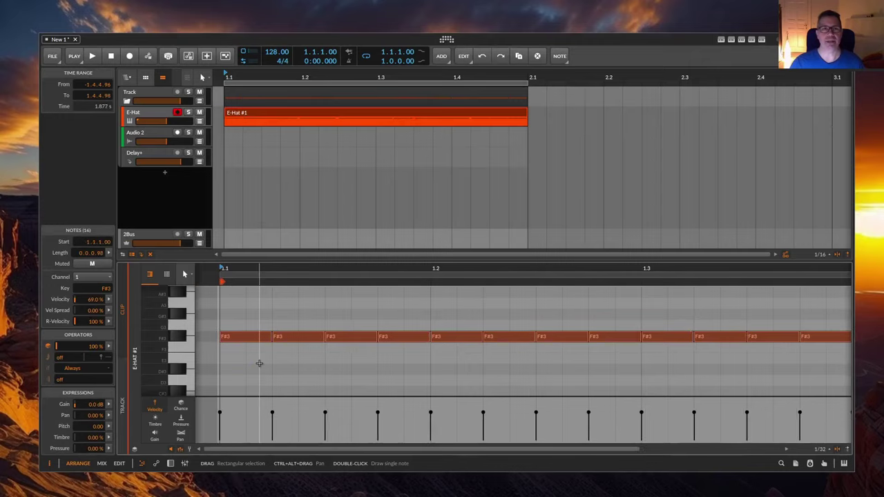
# Try quantizing the hi-hat notes to a custom 1/8 grid with the End Amount at 100%.
pyautogui.press('q')
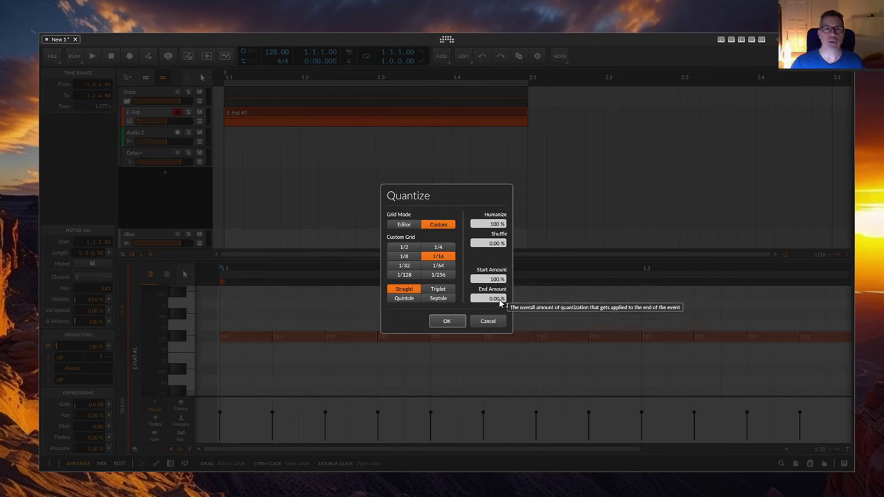
pyautogui.click(403, 256)
pyautogui.moveTo(487, 298); pyautogui.dragTo(494, 297)
pyautogui.click(446, 321)
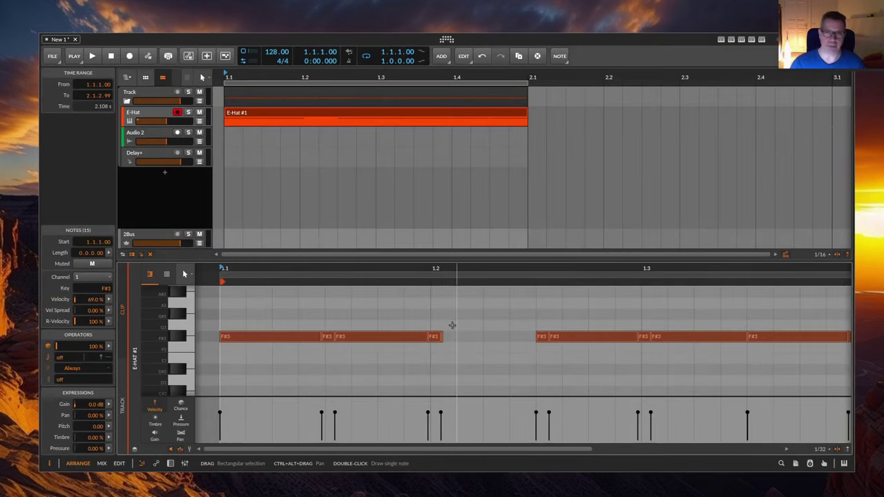
# In the Quantize settings for the hi-hat notes, set the End Amount and Humanize to 0%.
pyautogui.press('q')
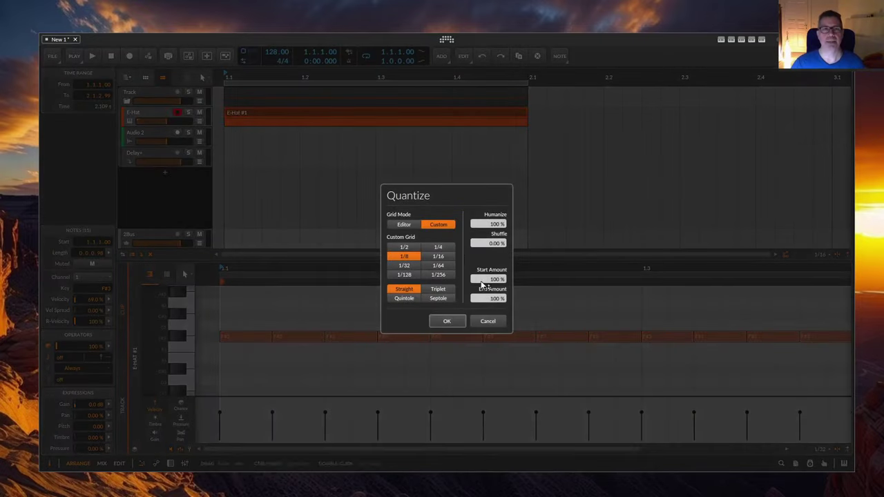
pyautogui.click(487, 299)
pyautogui.moveTo(496, 224); pyautogui.dragTo(496, 235)
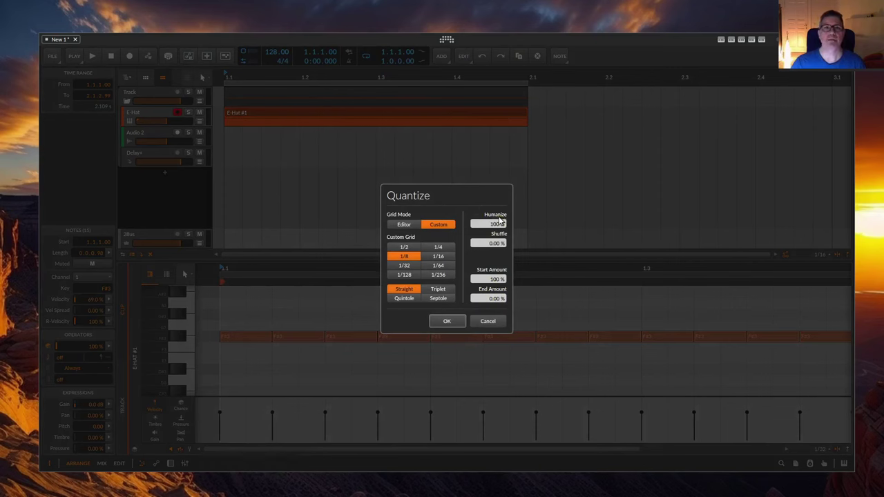
pyautogui.click(498, 278)
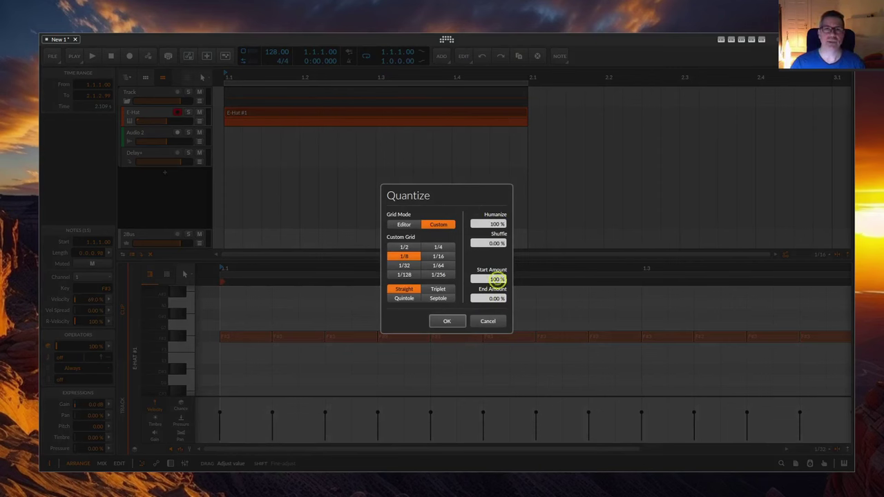
pyautogui.moveTo(498, 225); pyautogui.dragTo(499, 227)
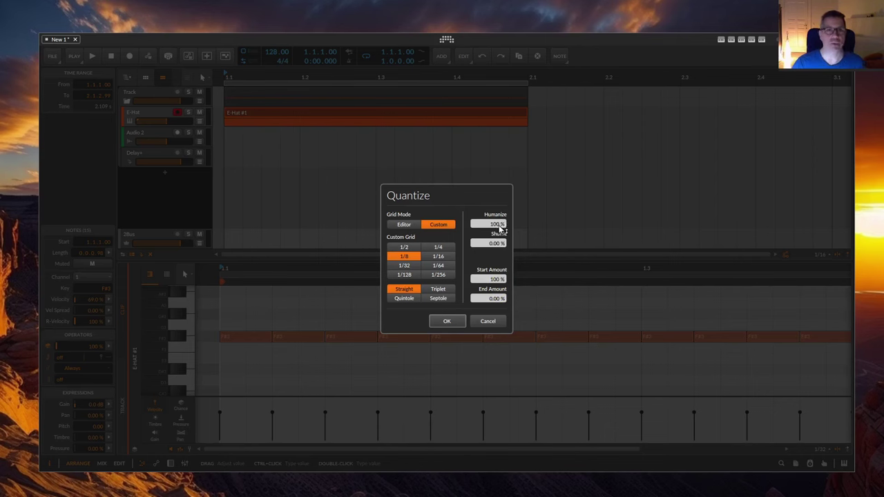
pyautogui.moveTo(498, 228); pyautogui.dragTo(504, 235)
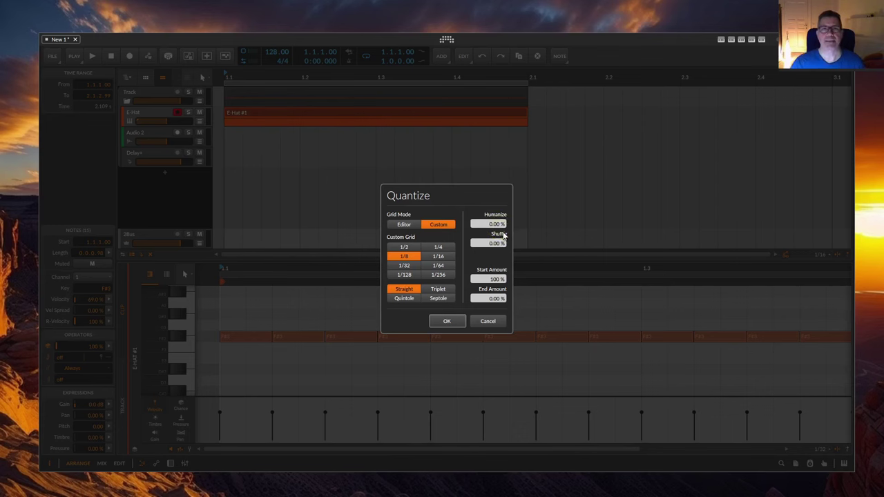
# Try quantizing the hi-hat notes to the 1/8 grid with Shuffle 30%, start playback, and undo the quantization.
pyautogui.moveTo(498, 245); pyautogui.dragTo(498, 235)
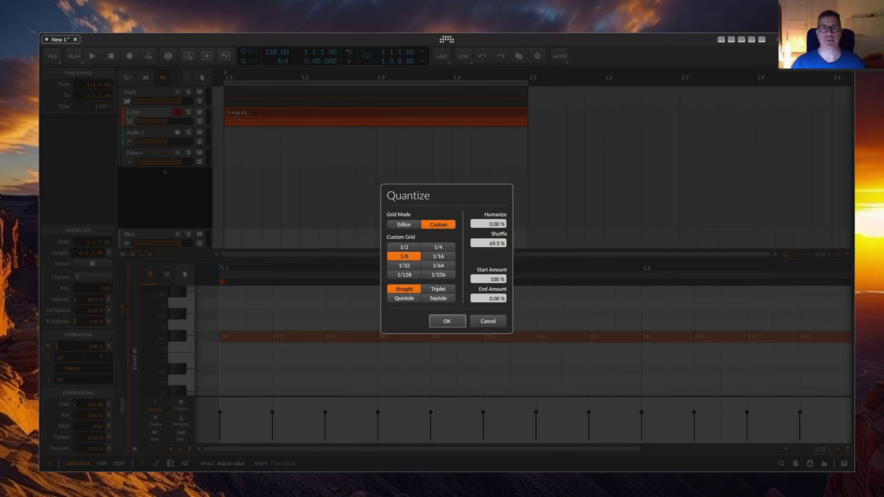
pyautogui.moveTo(499, 243); pyautogui.dragTo(500, 249)
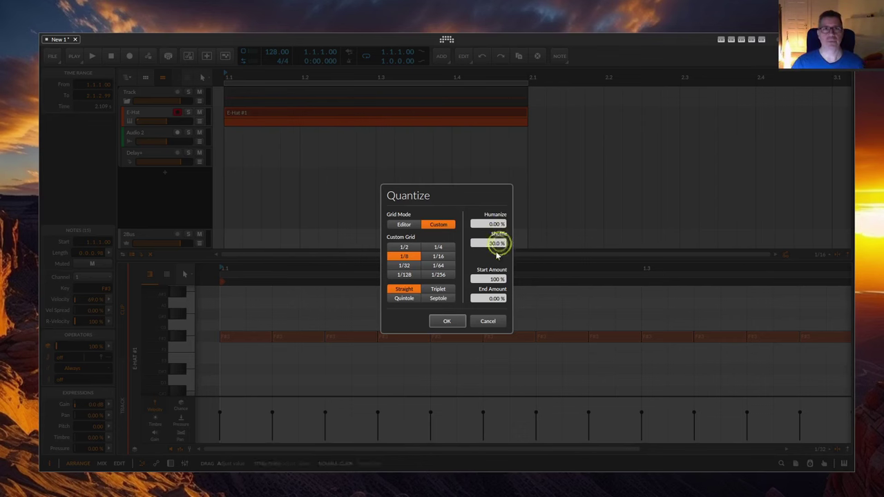
pyautogui.click(460, 320)
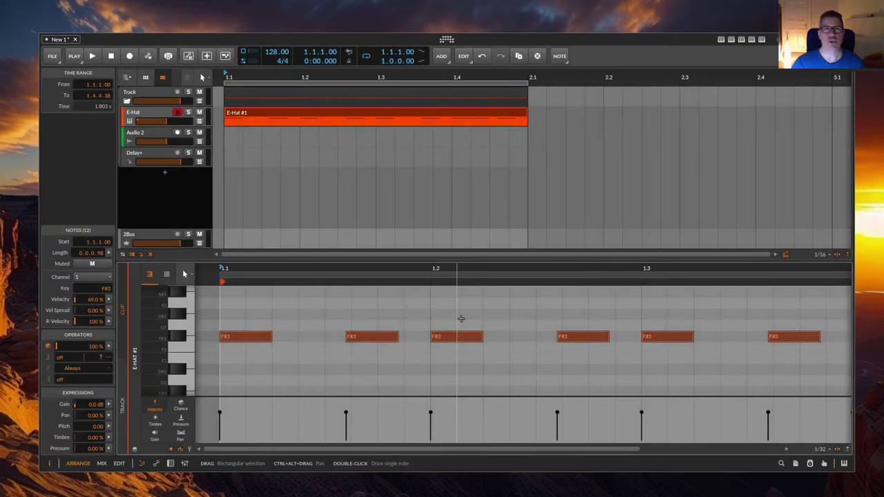
pyautogui.press('space')
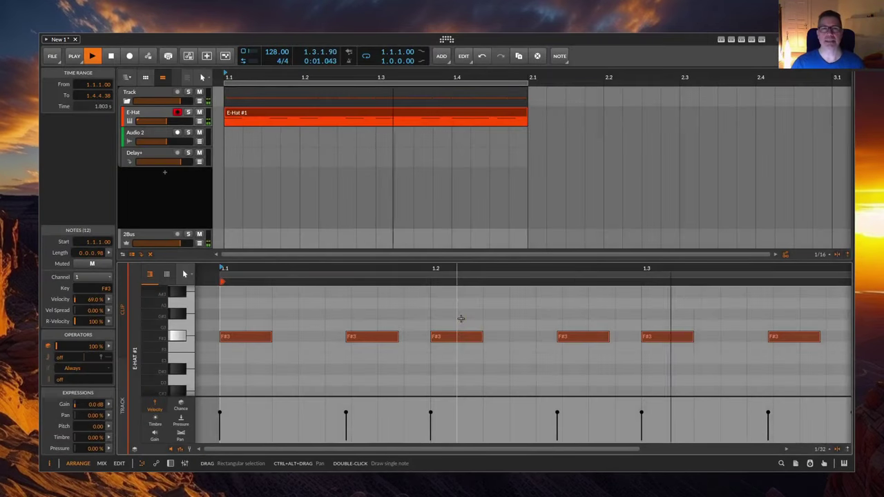
pyautogui.hotkey('ctrl', 'z')
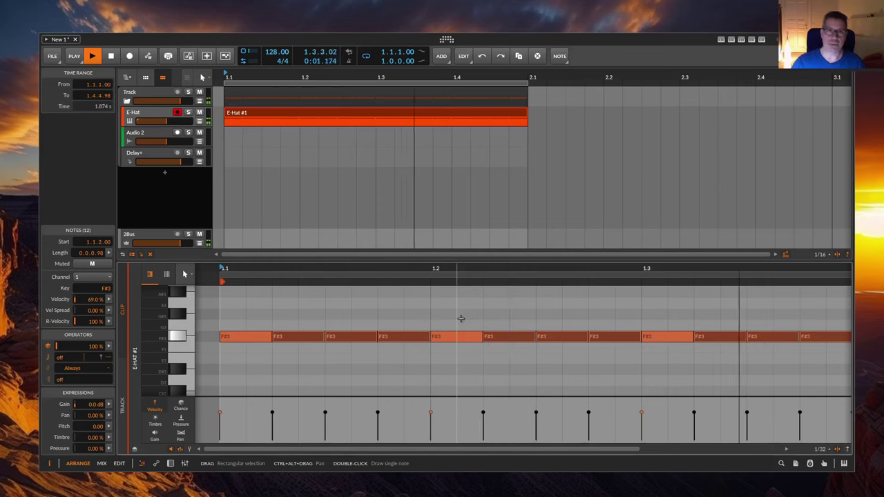
# Try quantizing the notes to the 1/8 grid with Shuffle 19% during playback and undo it.
pyautogui.press('q')
pyautogui.moveTo(497, 243); pyautogui.dragTo(476, 298)
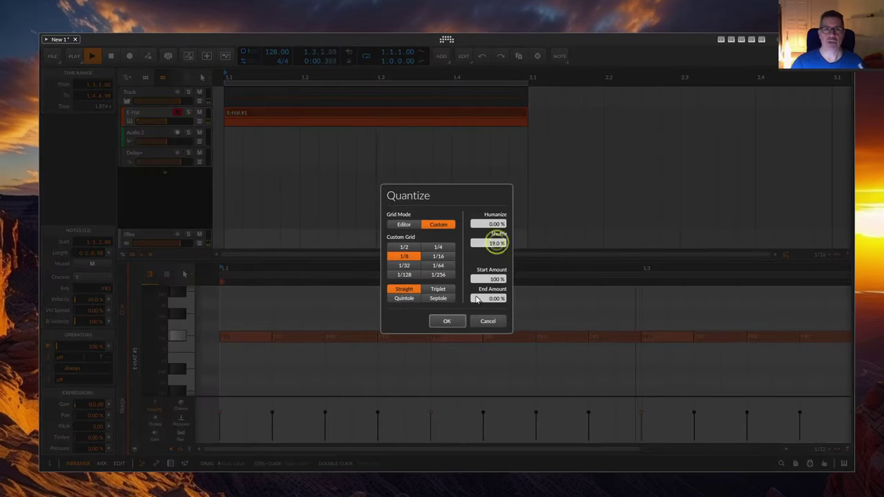
pyautogui.click(450, 319)
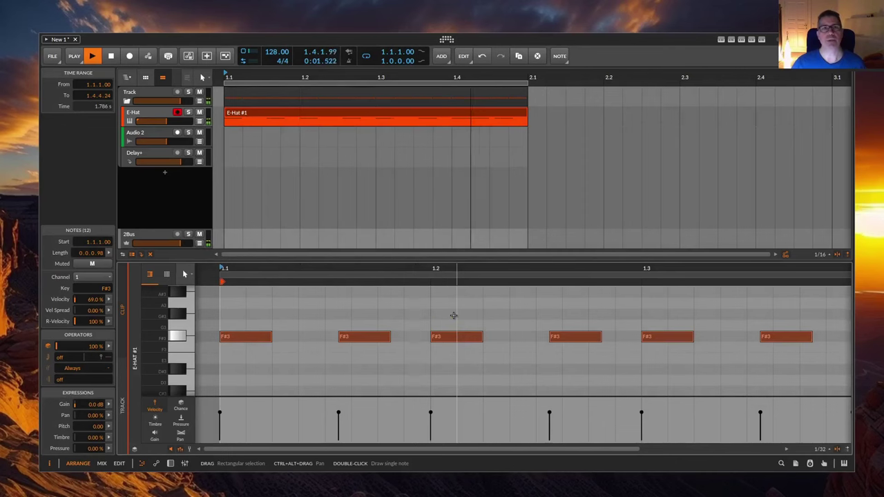
pyautogui.hotkey('ctrl', 'z')
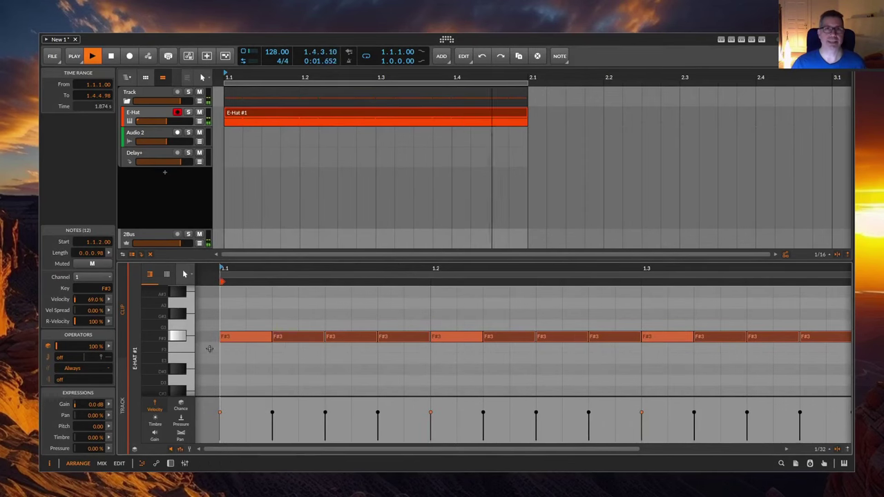
# Select all the F#3 hi-hat notes and choose a custom 1/16 grid for quantizing them.
pyautogui.click(181, 336)
pyautogui.hotkey('alt', 'm')
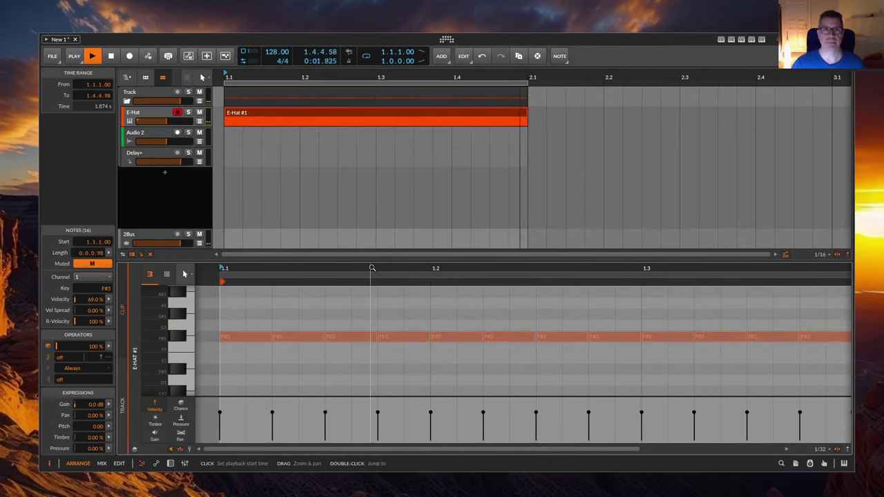
pyautogui.press('q')
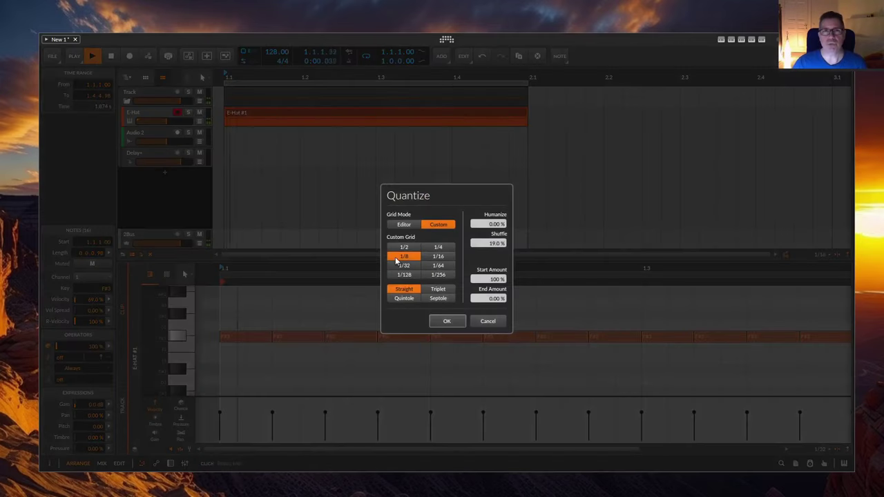
pyautogui.click(437, 257)
# Try quantizing the notes to the 1/16 grid with Shuffle 32.5% and undo it.
pyautogui.click(498, 279)
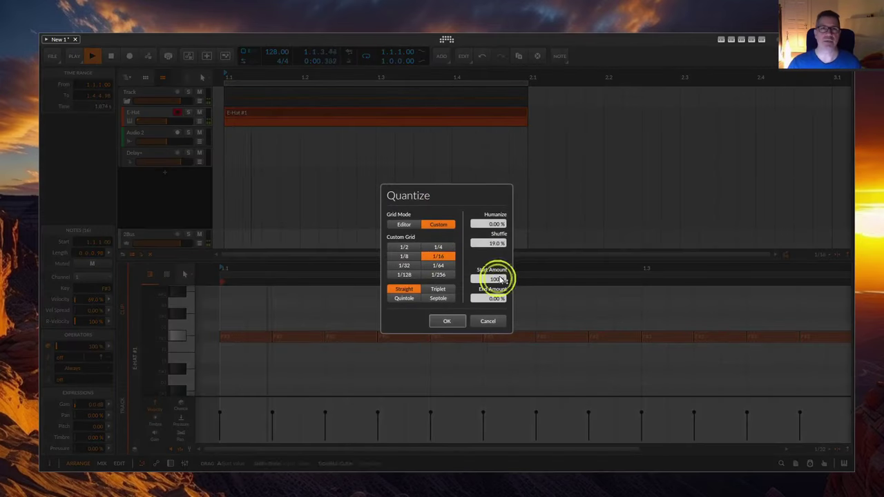
pyautogui.moveTo(498, 243); pyautogui.dragTo(498, 227)
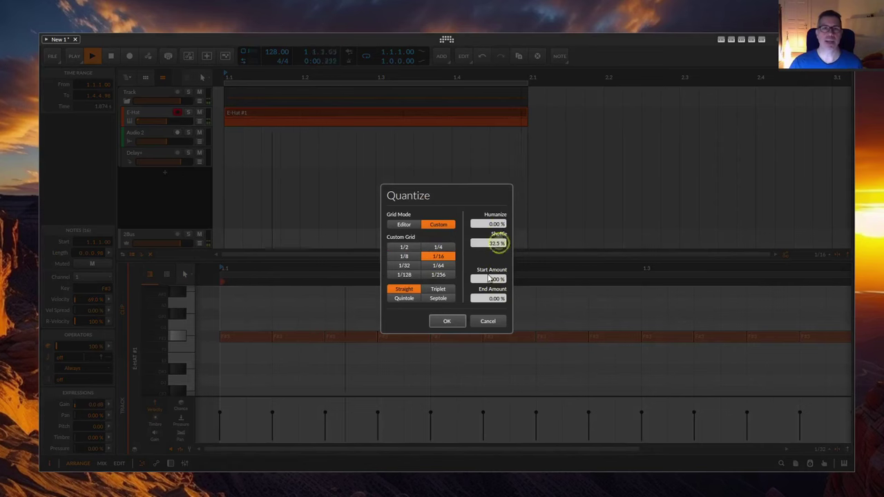
pyautogui.click(447, 321)
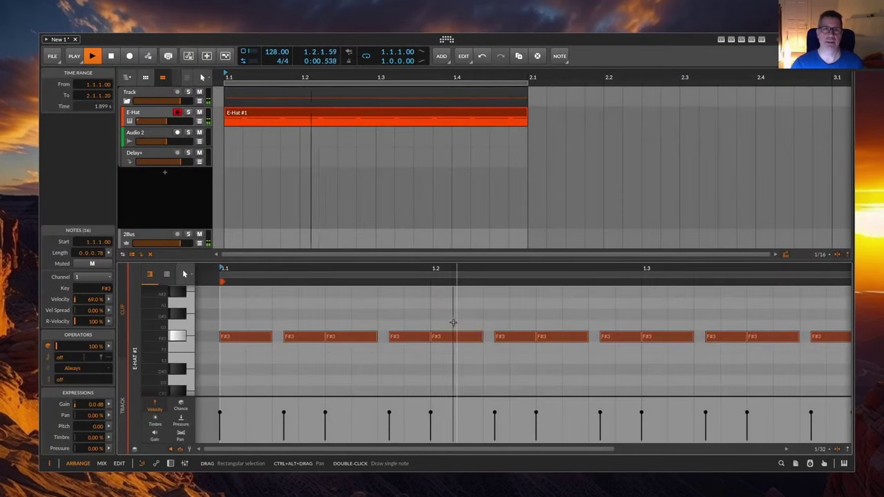
pyautogui.hotkey('ctrl', 'z')
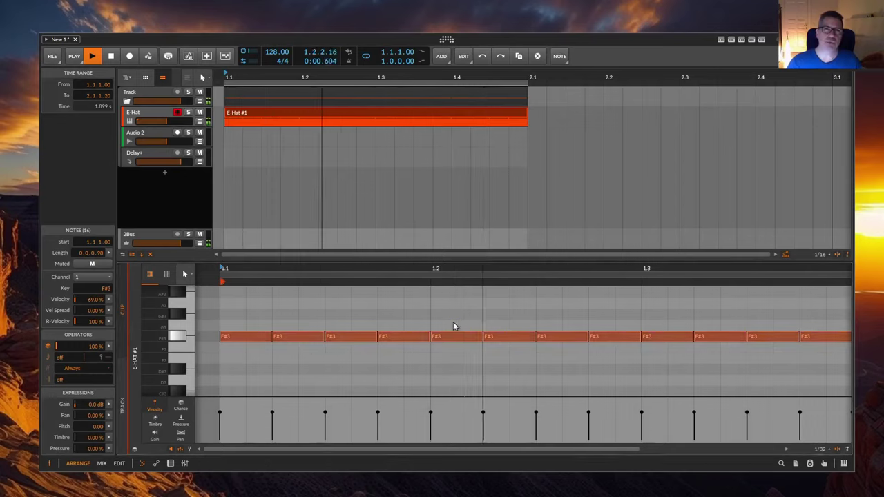
# Try quantizing the notes to the 1/16 grid with a stronger Shuffle of 66.5% and undo it.
pyautogui.press('q')
pyautogui.moveTo(497, 243); pyautogui.dragTo(497, 207)
pyautogui.click(450, 320)
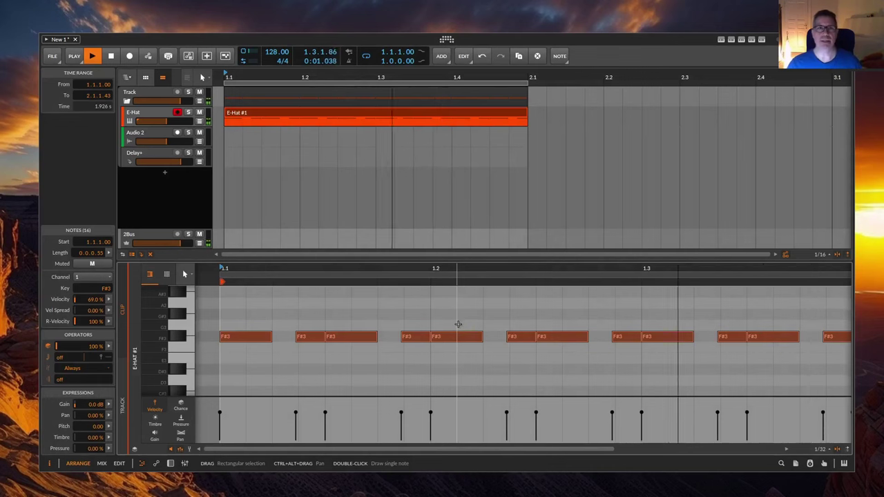
pyautogui.hotkey('ctrl', 'z')
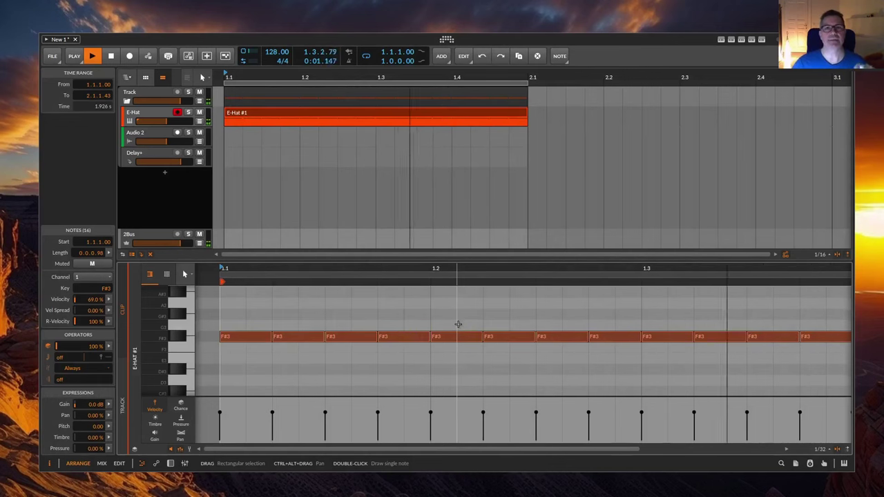
# Quantize the hi-hat notes to the 1/16 grid with Shuffle 15.5% and Start Amount 100%.
pyautogui.press('q')
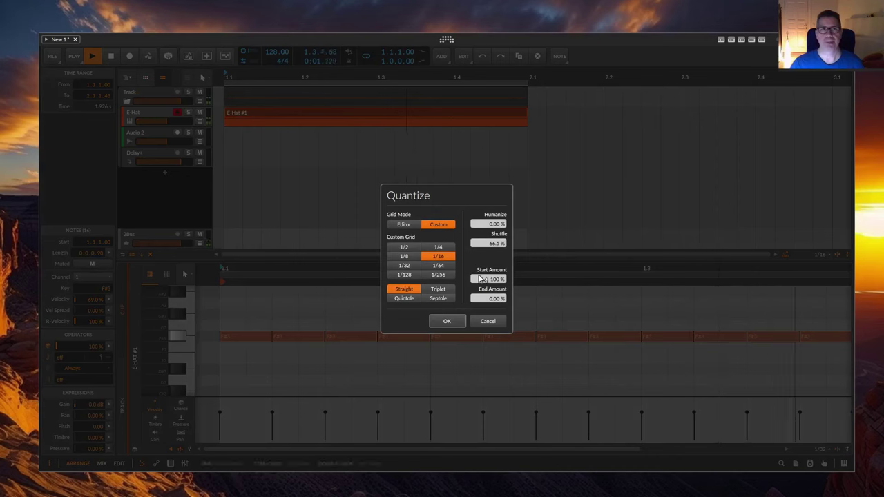
pyautogui.moveTo(492, 242); pyautogui.dragTo(492, 237)
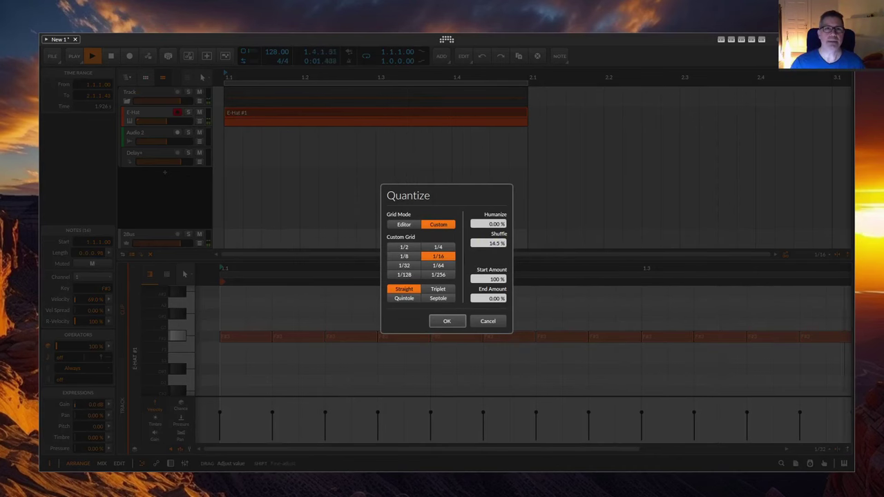
pyautogui.click(493, 243)
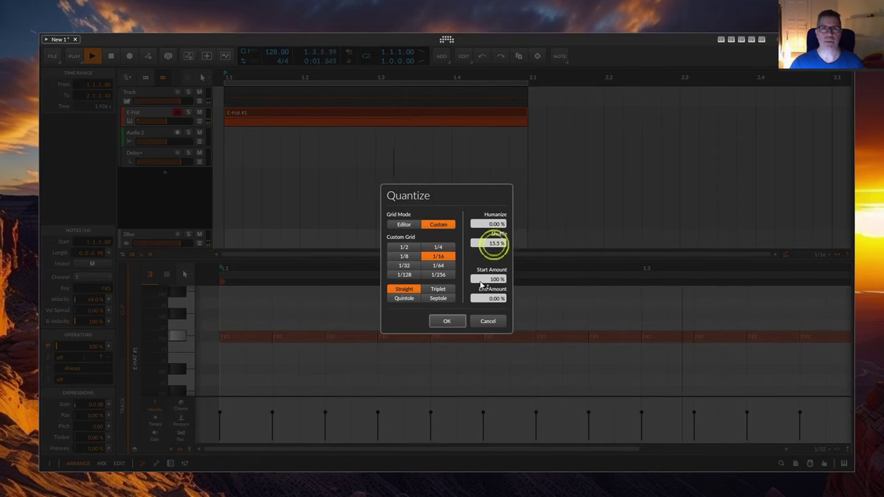
pyautogui.click(457, 319)
pyautogui.click(457, 317)
# Nudge several individual hi-hat notes in time, placing one at 1.2.3.13 and another at 1.3.2.00, and stop playback.
pyautogui.moveTo(410, 340); pyautogui.dragTo(404, 340)
pyautogui.moveTo(513, 339); pyautogui.dragTo(567, 336)
pyautogui.click(556, 336)
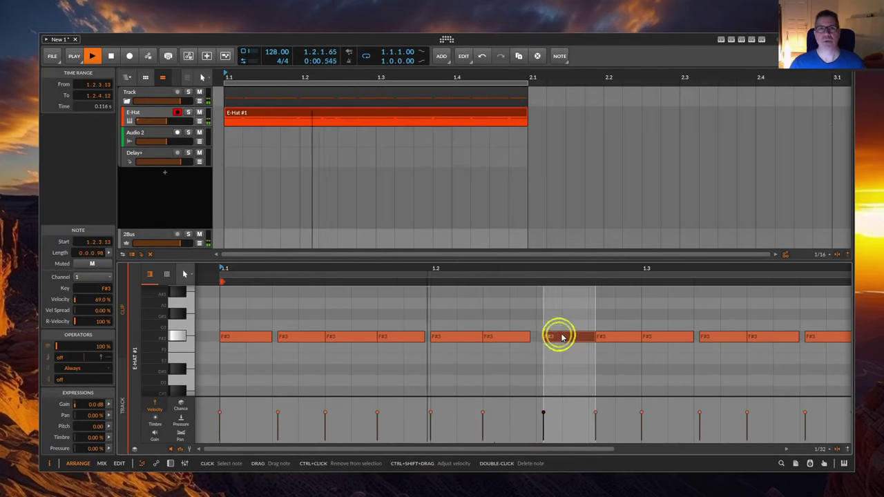
pyautogui.click(717, 337)
pyautogui.moveTo(718, 337); pyautogui.dragTo(712, 337)
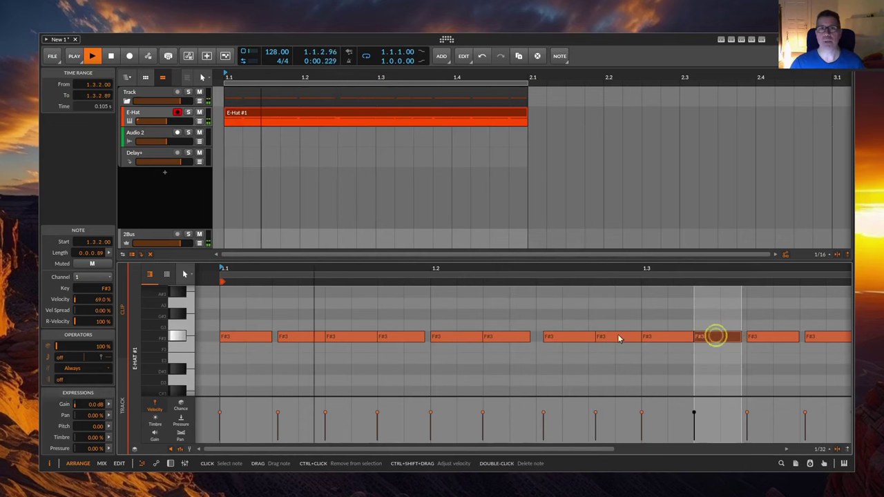
pyautogui.click(388, 338)
pyautogui.press('space')
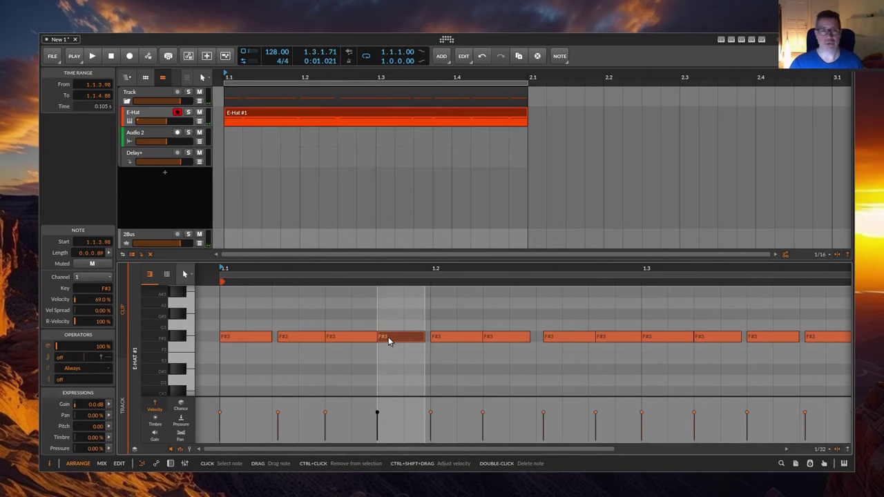